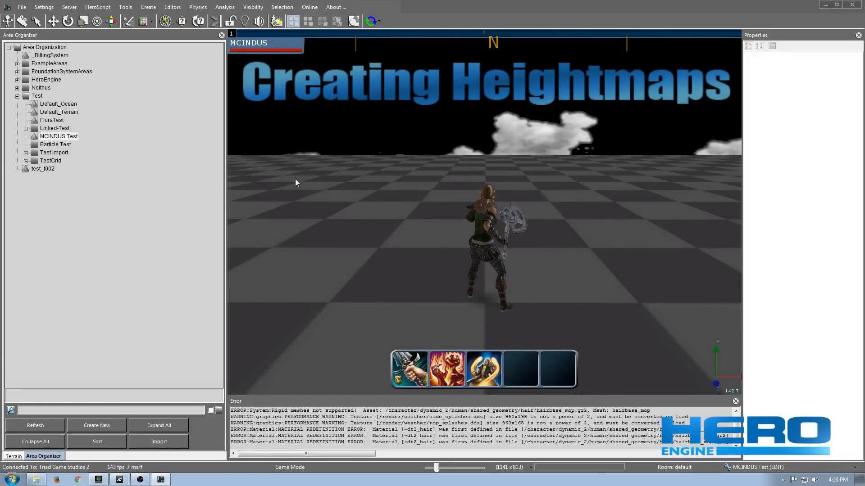
Step: Delete the existing checkered heightmap beneath the character
left_click(40, 23)
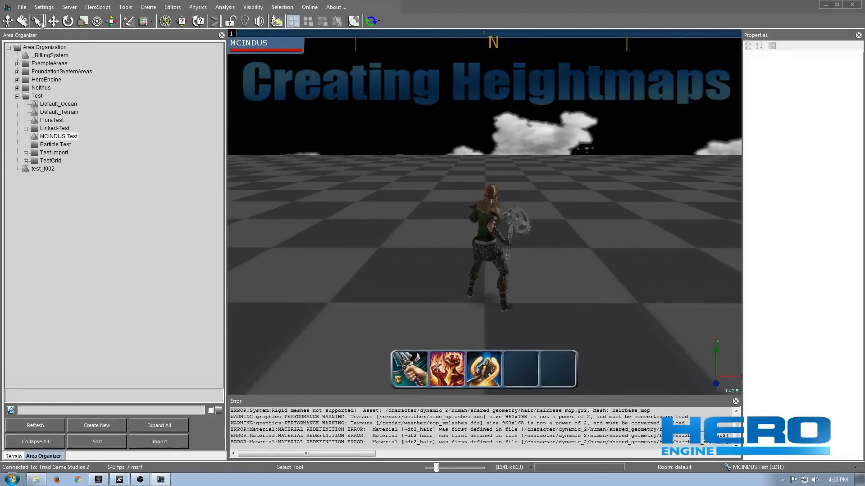
left_click(580, 219)
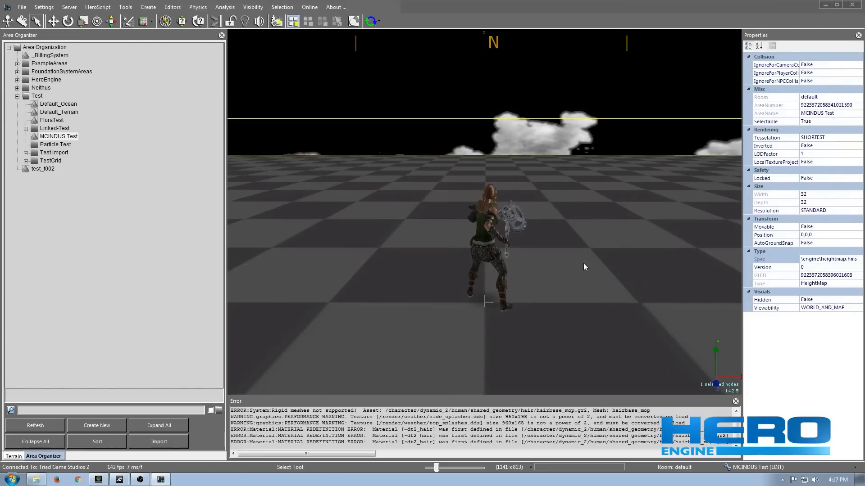
key("Delete")
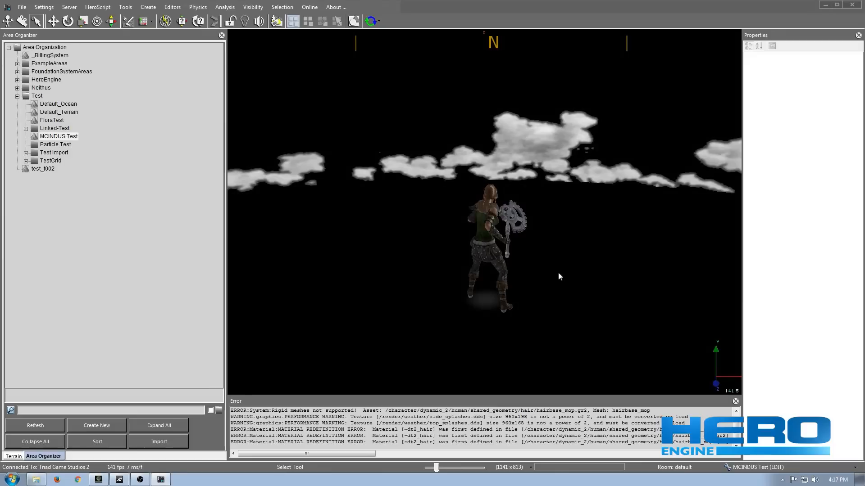
right_click_drag(577, 274, 579, 277)
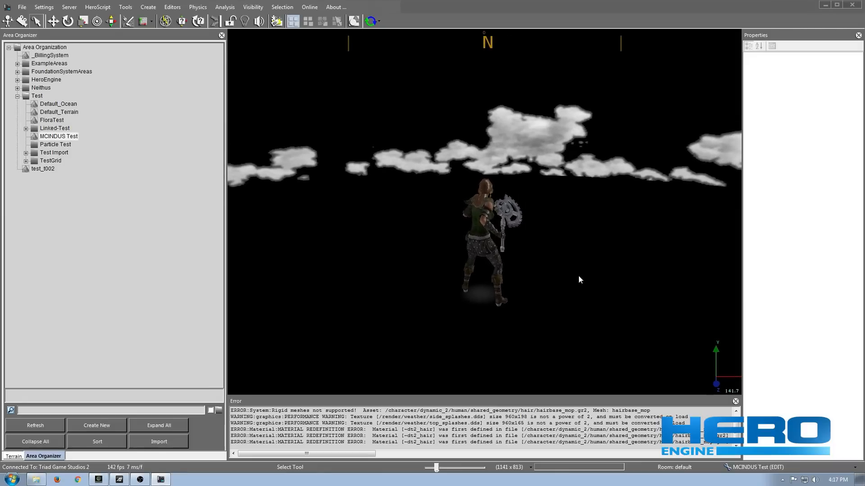
Step: Create a terrain grid 64 vertices wide and 64 vertices deep
left_click(129, 22)
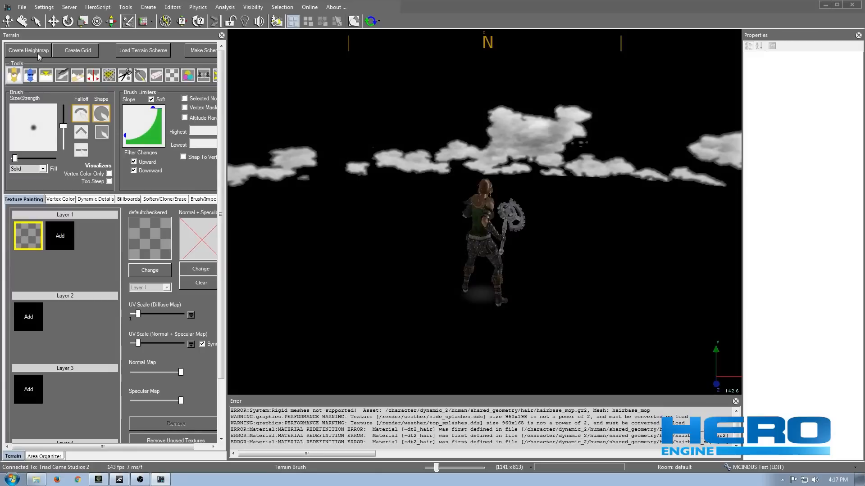
left_click(94, 55)
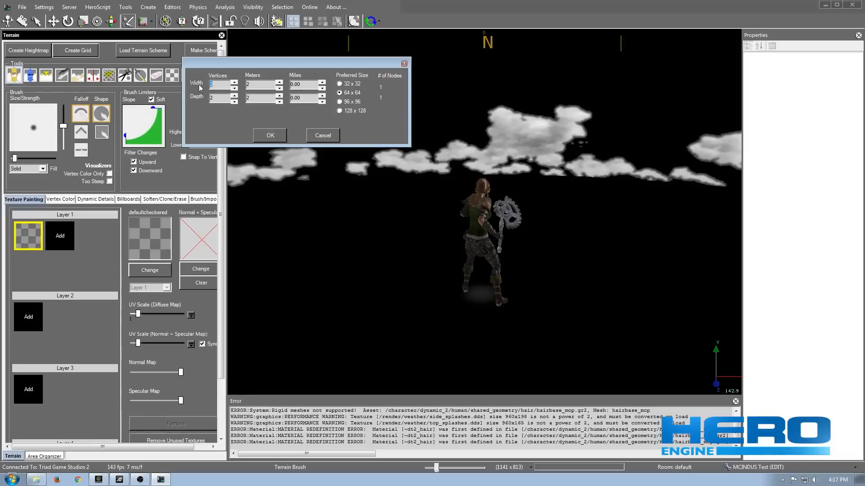
type("64")
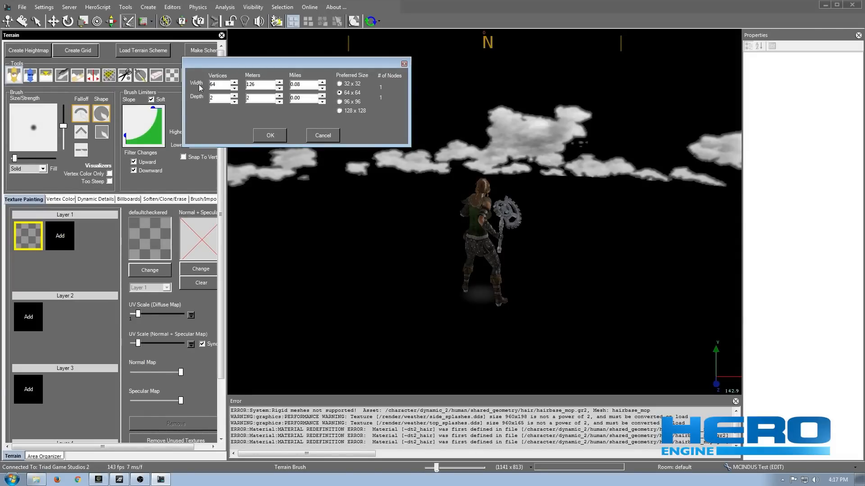
key("Tab")
type("64")
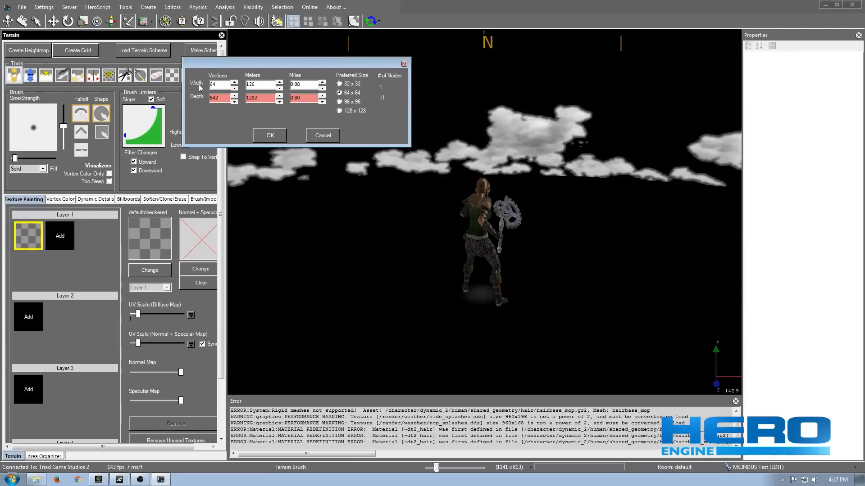
key("Delete")
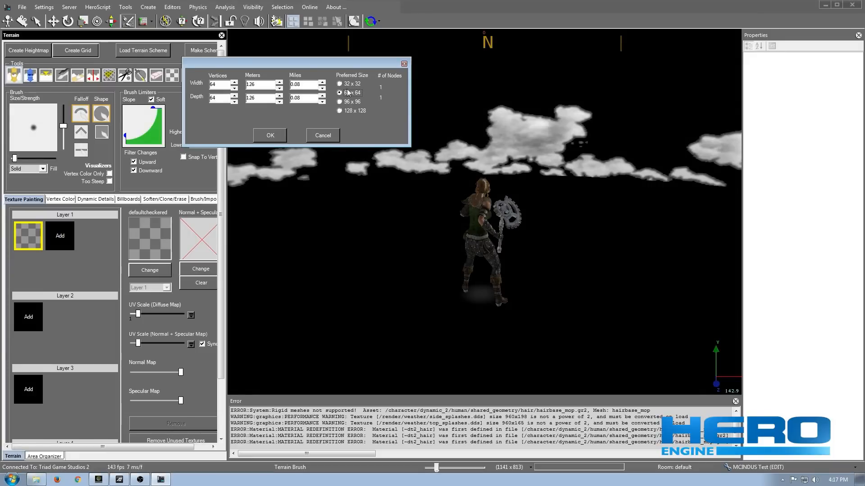
left_click(270, 135)
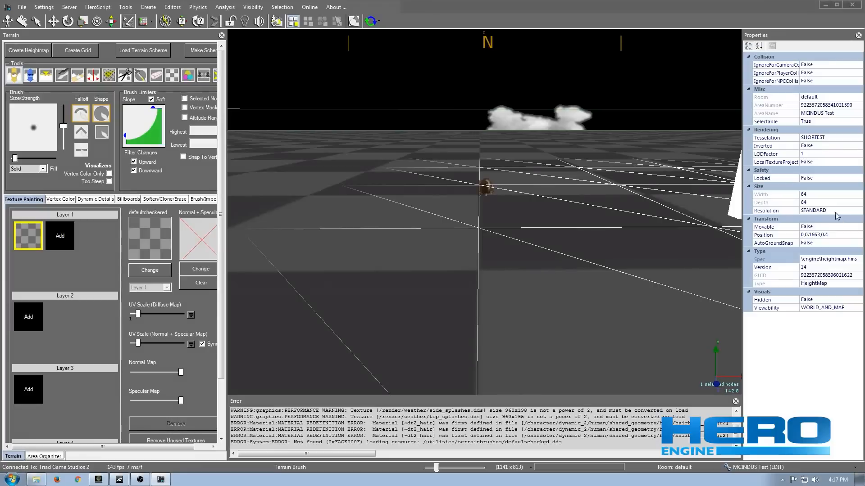
Step: Set the new heightmap's position to 0,0,0
left_click(833, 235)
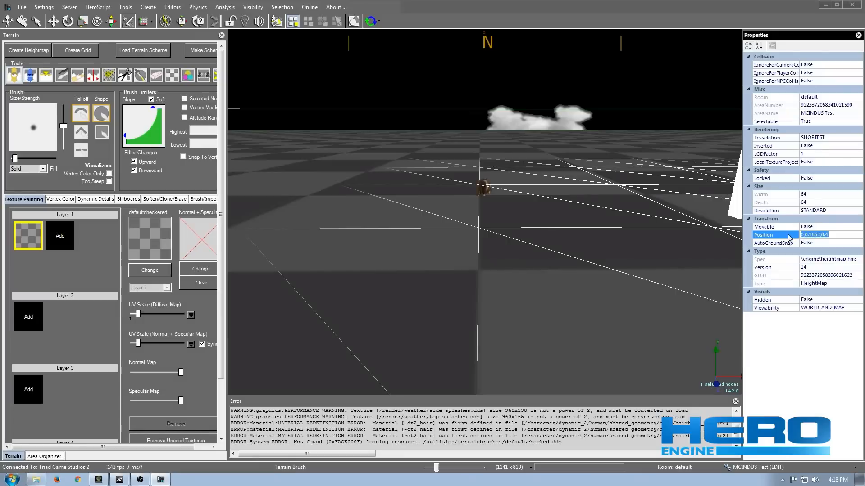
key("Return")
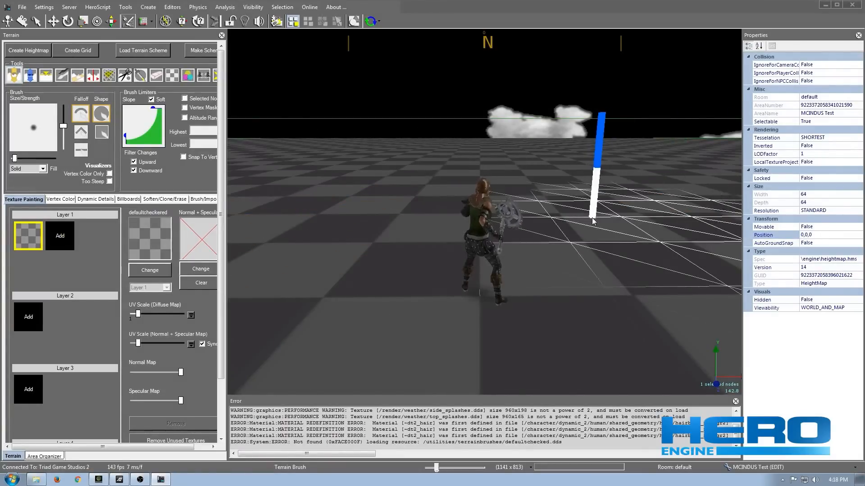
mouse_move(591, 229)
right_mouse_down()
mouse_move(564, 228)
mouse_move(583, 227)
mouse_move(577, 224)
right_mouse_up()
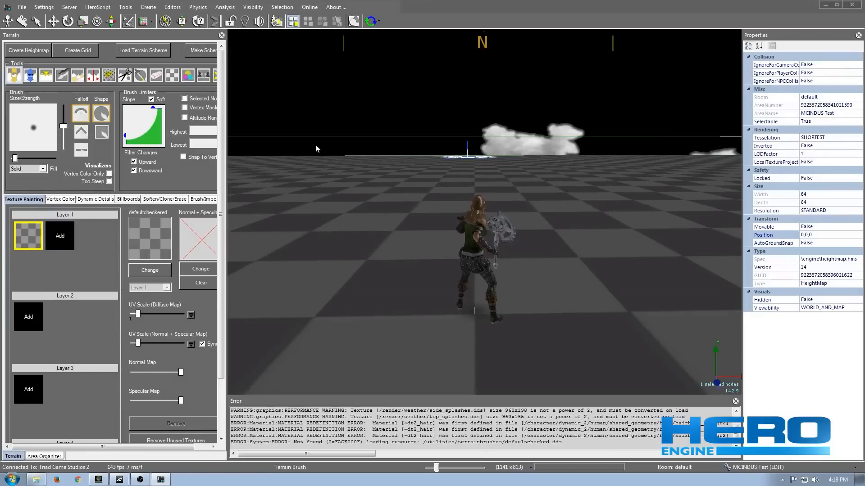
right_click_drag(641, 213, 638, 214)
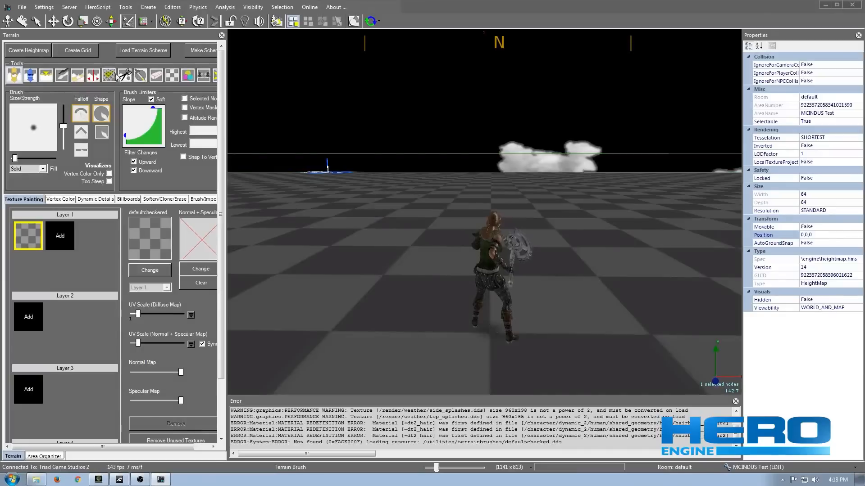
Step: Mask a wide band of terrain vertices around and behind the character with the Select Vertices brush
left_click(13, 76)
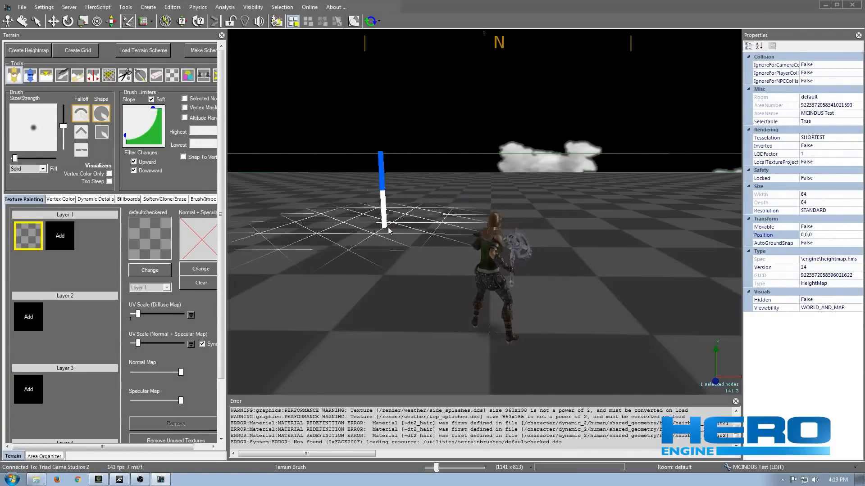
left_click(109, 76)
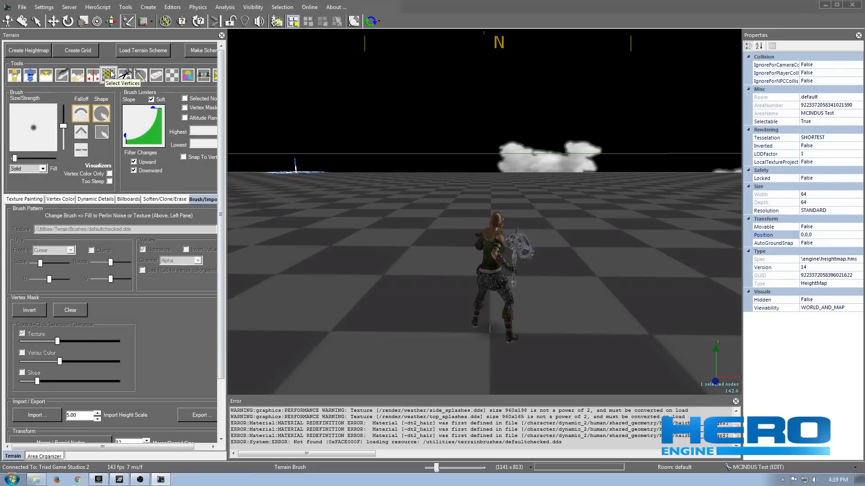
scroll(509, 193, "down", 5)
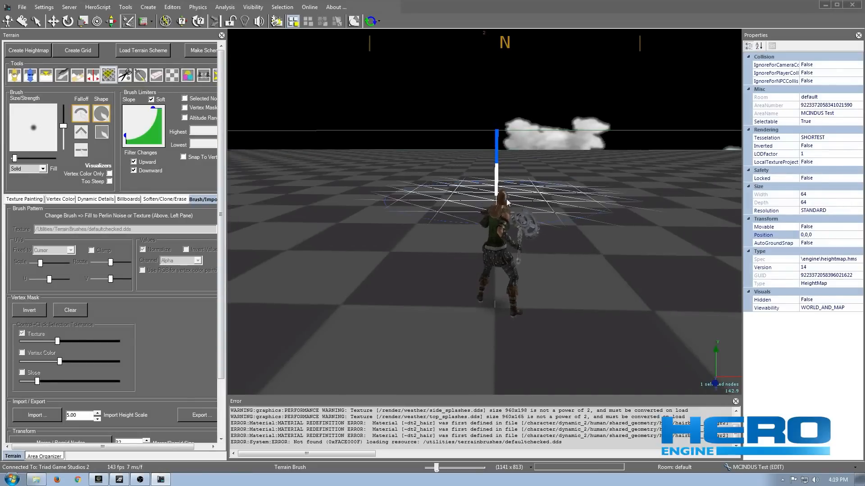
right_click_drag(510, 199, 508, 208)
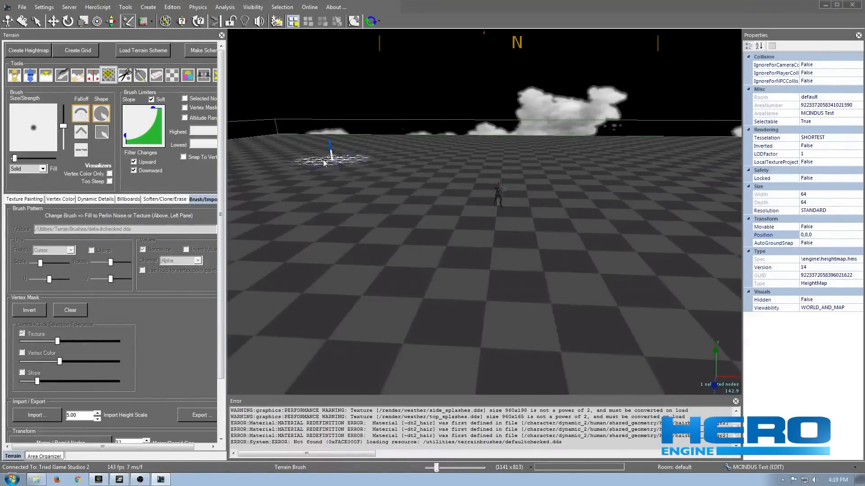
left_click_drag(254, 153, 321, 169)
mouse_move(367, 208)
left_mouse_down()
mouse_move(469, 198)
mouse_move(529, 162)
mouse_move(703, 165)
mouse_move(691, 170)
left_mouse_up()
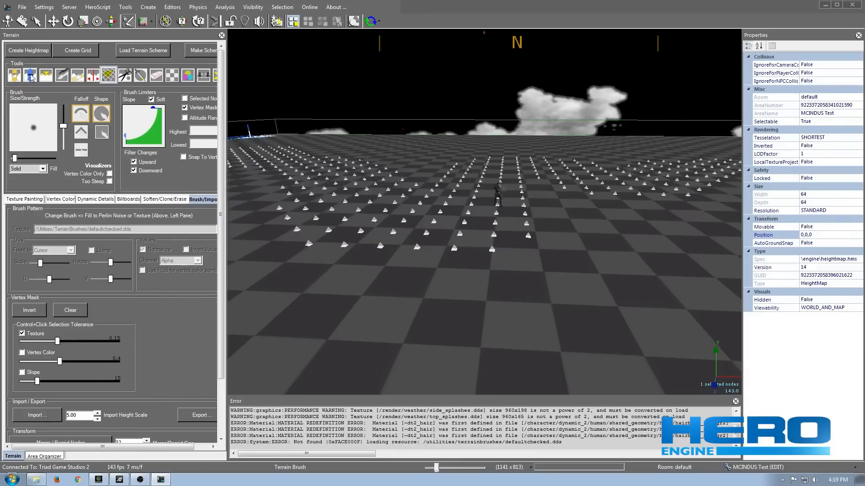
Step: Raise the terrain at several places inside the vertex mask with the Edit Height brush
left_click(32, 77)
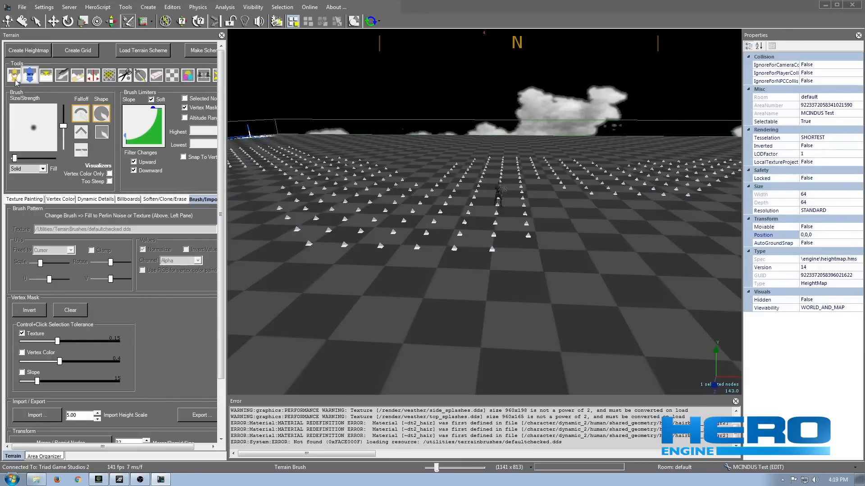
left_click(17, 79)
left_click_drag(366, 167, 338, 142)
left_click_drag(532, 162, 560, 142)
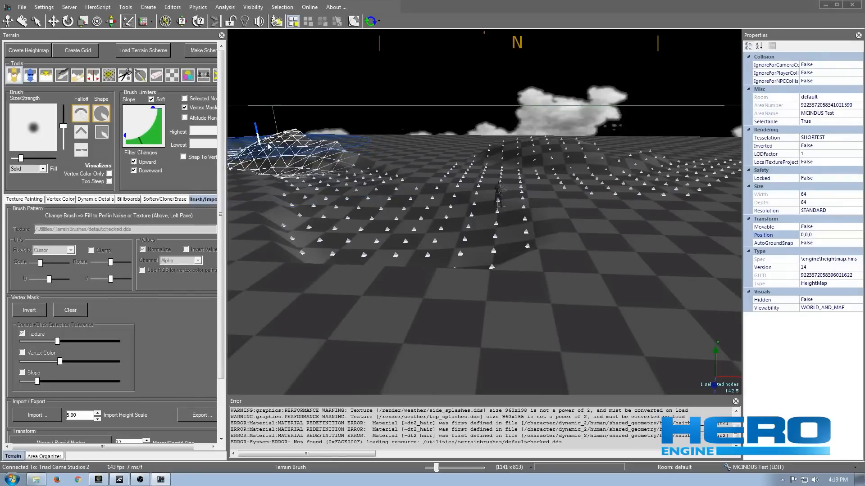
Step: Undo the height edits made within the masked vertices
key("ctrl+z")
key("ctrl+z")
key("ctrl+z")
key("ctrl+z")
key("ctrl+z")
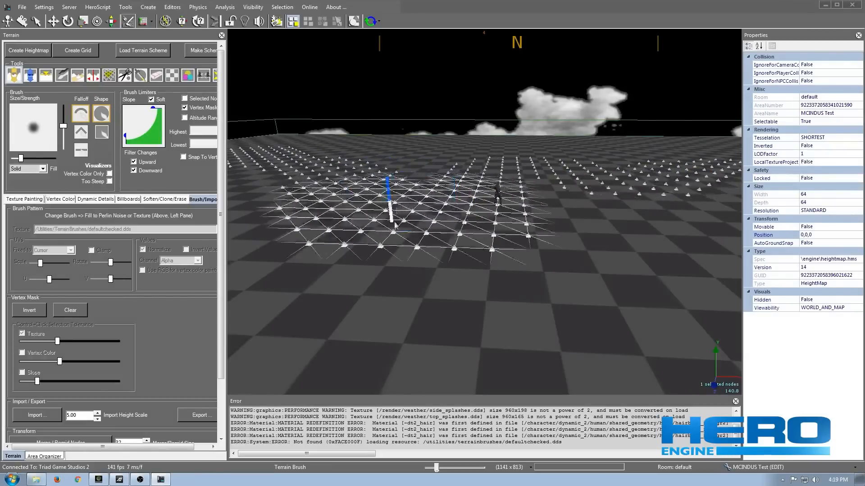
Step: Switch the Vertex Mask brush limiter off and back on
left_click(186, 110)
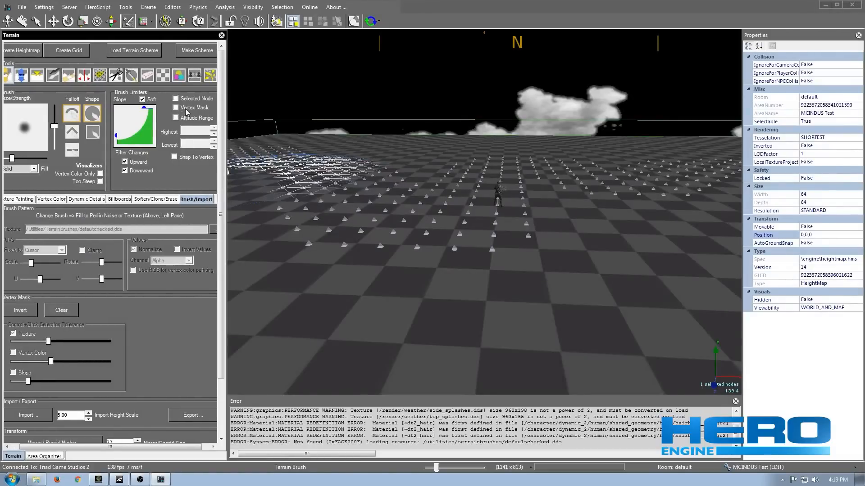
left_click(175, 108)
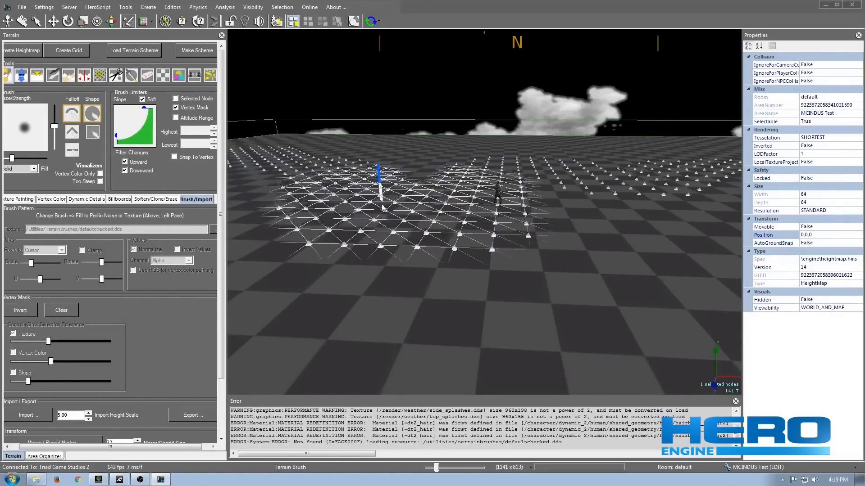
mouse_move(623, 226)
right_mouse_down()
mouse_move(563, 226)
mouse_move(623, 225)
mouse_move(586, 234)
right_mouse_up()
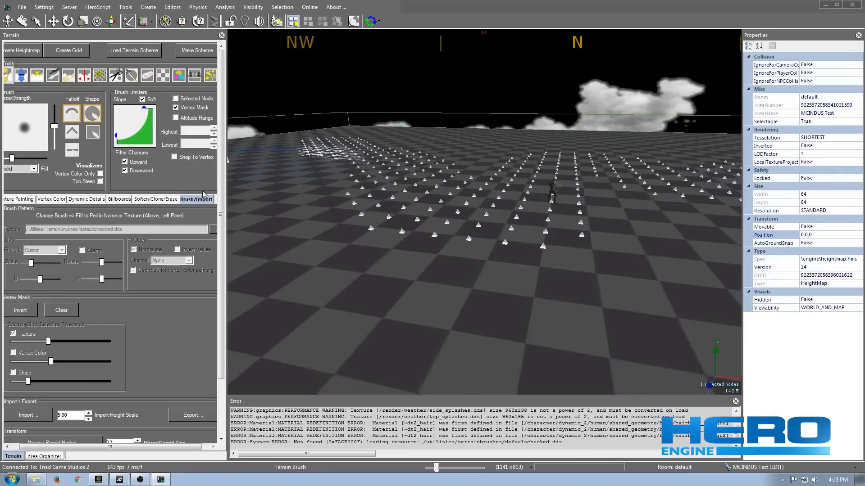
Step: Invert the vertex mask, then clear it entirely
left_click_drag(221, 215, 225, 263)
left_click_drag(226, 234, 225, 246)
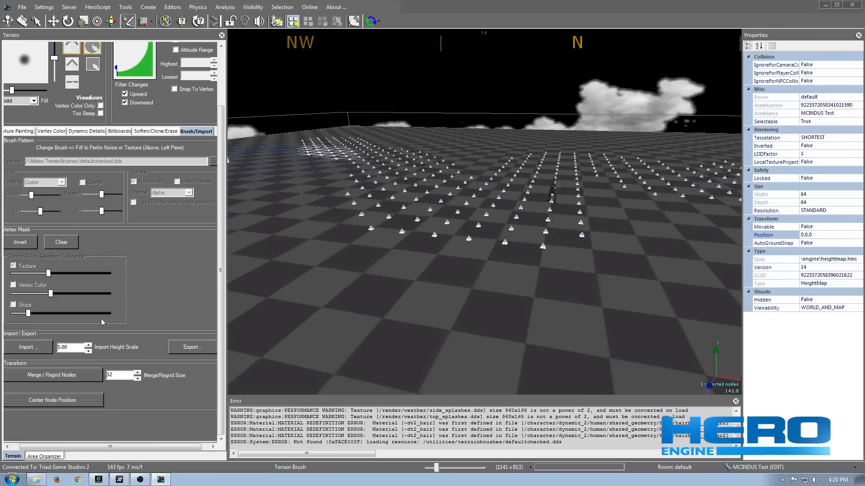
left_click(26, 243)
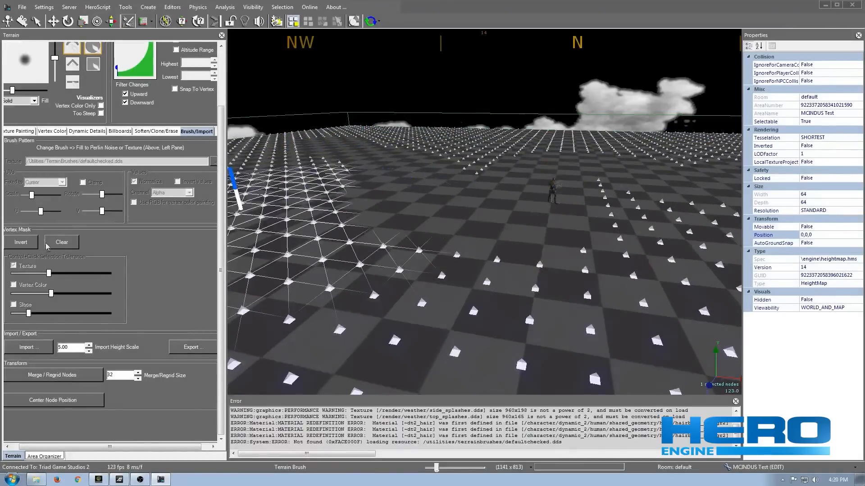
left_click(60, 243)
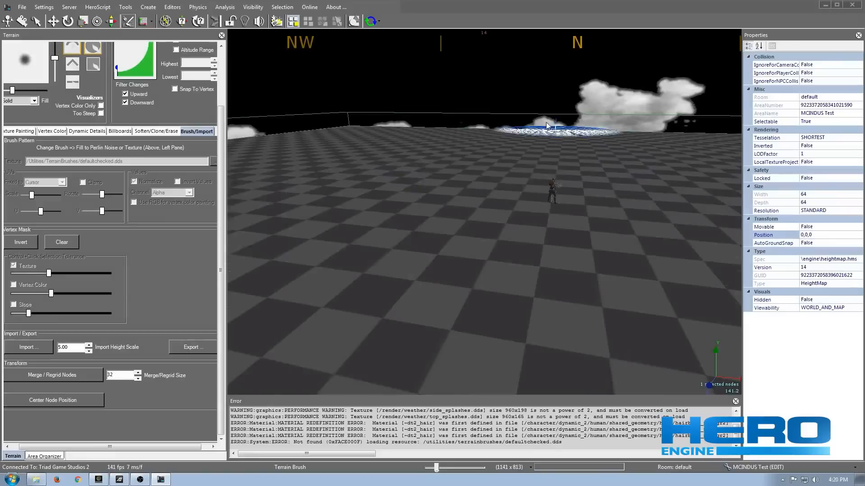
Step: Raise a group of rounded hills in the terrain behind the character with an enlarged Edit Height brush
mouse_move(446, 189)
middle_mouse_down()
mouse_move(456, 190)
mouse_move(468, 215)
mouse_move(458, 186)
middle_mouse_up()
scroll(458, 186, "up", 10)
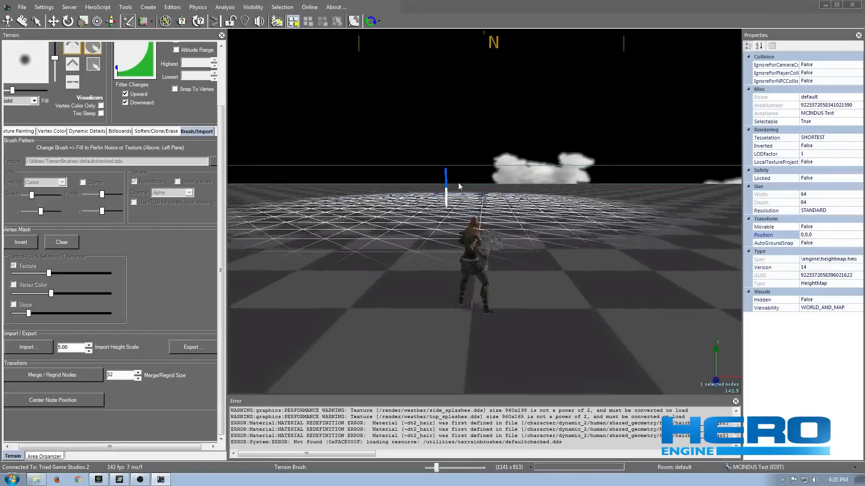
scroll(459, 186, "down", 10)
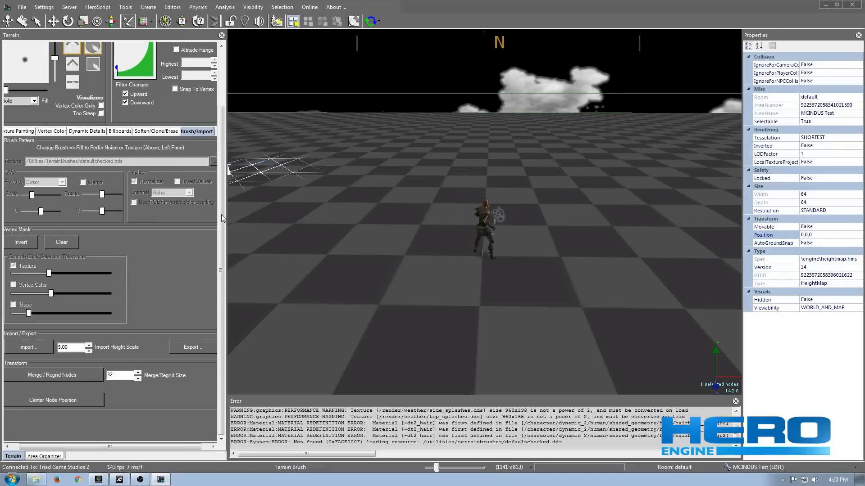
left_click_drag(222, 218, 222, 159)
left_click(13, 77)
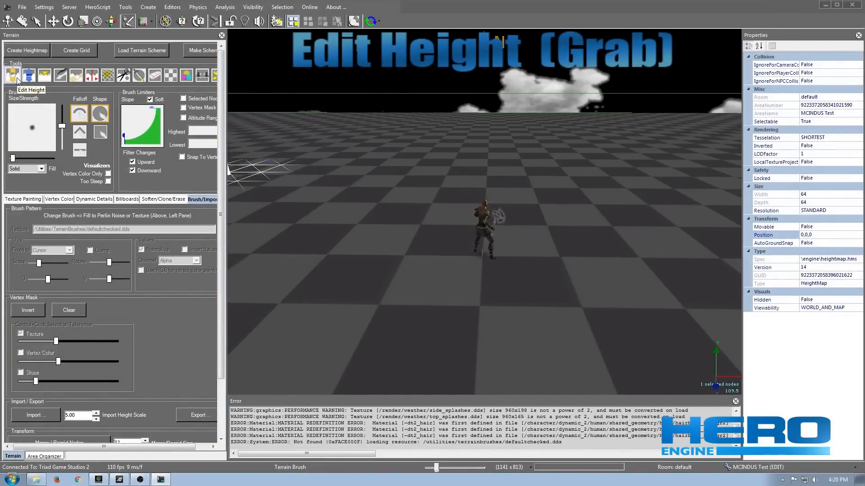
scroll(478, 146, "up", 5)
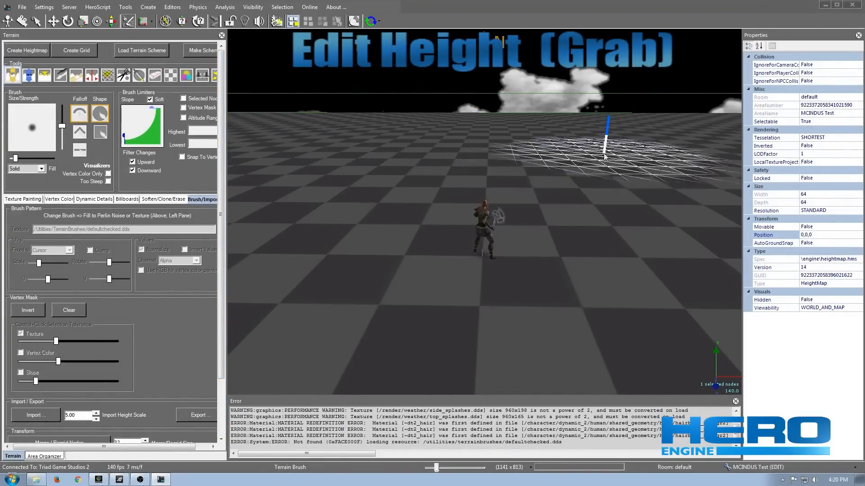
mouse_move(357, 136)
left_mouse_down()
mouse_move(358, 100)
mouse_move(365, 180)
mouse_move(361, 90)
mouse_move(363, 149)
mouse_move(391, 68)
mouse_move(395, 110)
mouse_move(393, 103)
left_mouse_up()
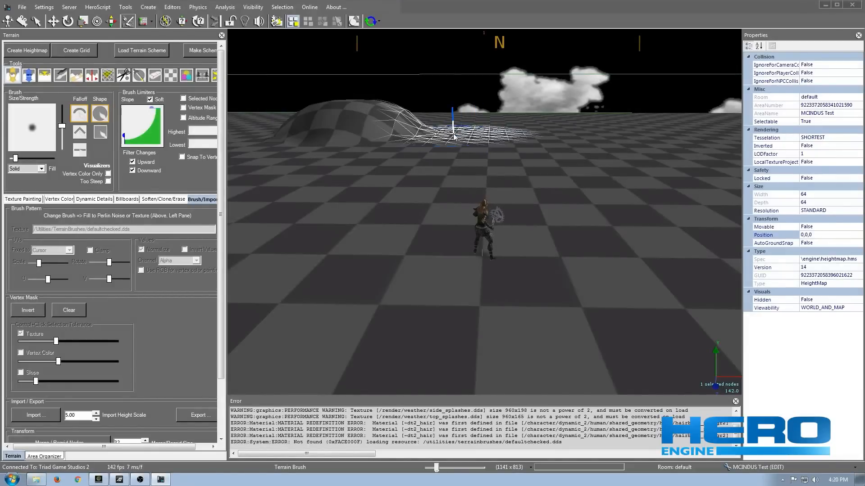
left_click_drag(454, 132, 457, 116)
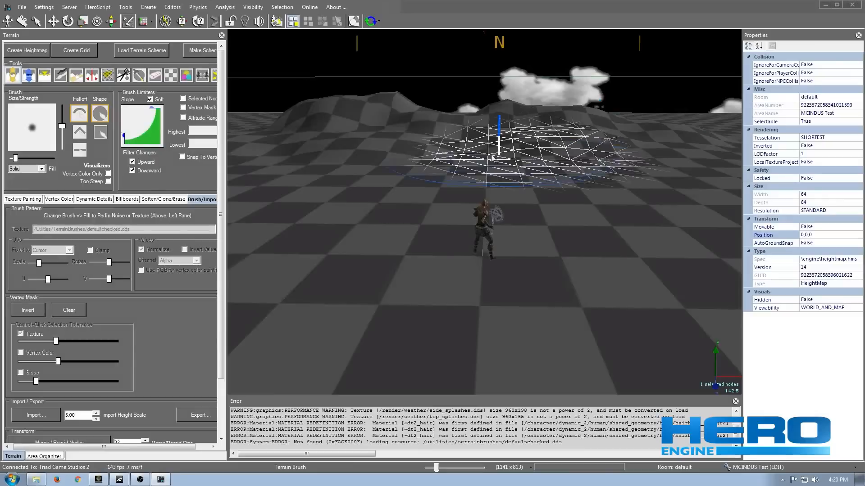
Step: Enlarge the Edit Height brush further to cover a broader patch of terrain, with the whole heightmap in view
right_click_drag(489, 156, 500, 168)
scroll(492, 168, "down", 15)
scroll(500, 168, "up", 3)
key("bracketright")
key("bracketright")
key("bracketright")
key("bracketright")
key("bracketright")
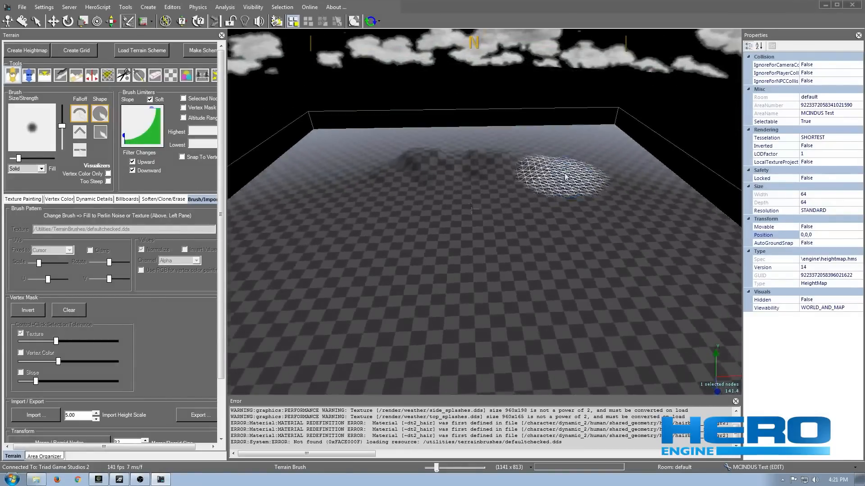
Step: Raise several broad rounded hills across both sides of the heightmap with the Edit Height brush
mouse_move(562, 177)
left_mouse_down()
mouse_move(564, 147)
mouse_move(564, 158)
left_mouse_up()
mouse_move(637, 215)
left_mouse_down()
mouse_move(599, 188)
mouse_move(351, 174)
mouse_move(377, 147)
mouse_move(459, 138)
mouse_move(585, 240)
mouse_move(564, 250)
mouse_move(280, 286)
mouse_move(299, 269)
mouse_move(291, 254)
mouse_move(270, 253)
mouse_move(259, 311)
mouse_move(418, 306)
mouse_move(433, 288)
mouse_move(549, 243)
mouse_move(647, 225)
mouse_move(582, 265)
mouse_move(546, 269)
mouse_move(538, 243)
mouse_move(649, 218)
mouse_move(659, 225)
mouse_move(593, 196)
left_mouse_up()
Step: Shrink the brush to its smallest size, try raising the terrain on the right-hand hills with it, and undo the stroke
scroll(583, 264, "down", 7)
scroll(568, 265, "up", 2)
scroll(590, 220, "down", 2)
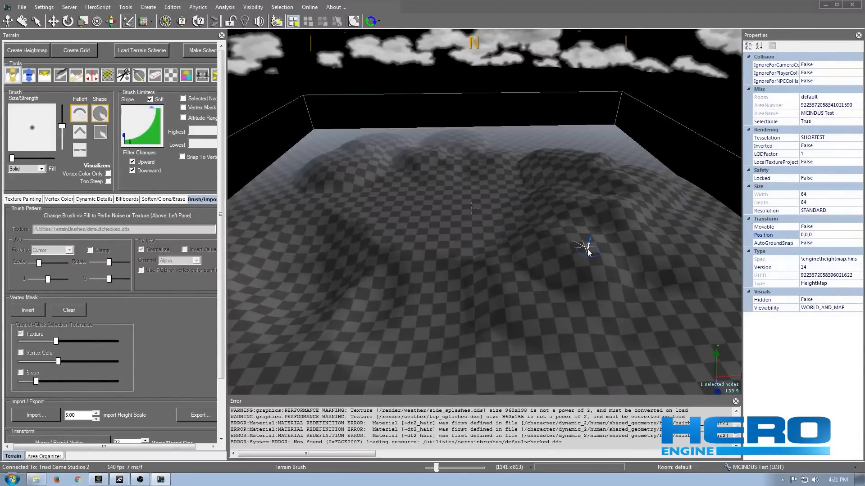
mouse_move(588, 244)
left_mouse_down()
mouse_move(618, 110)
mouse_move(600, 242)
mouse_move(589, 239)
mouse_move(629, 214)
left_mouse_up()
key("ctrl+z")
Step: Enlarge the brush to its maximum size and reduce it back to a small patch of terrain
scroll(444, 205, "up", 10)
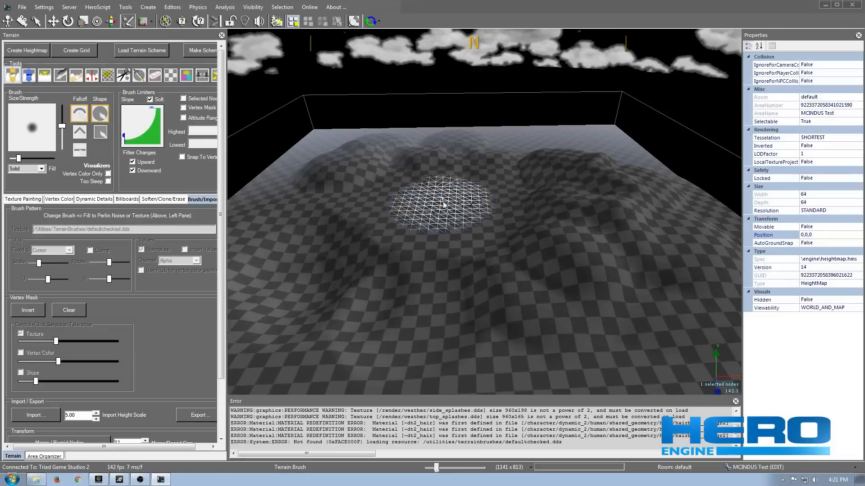
scroll(452, 204, "up", 5)
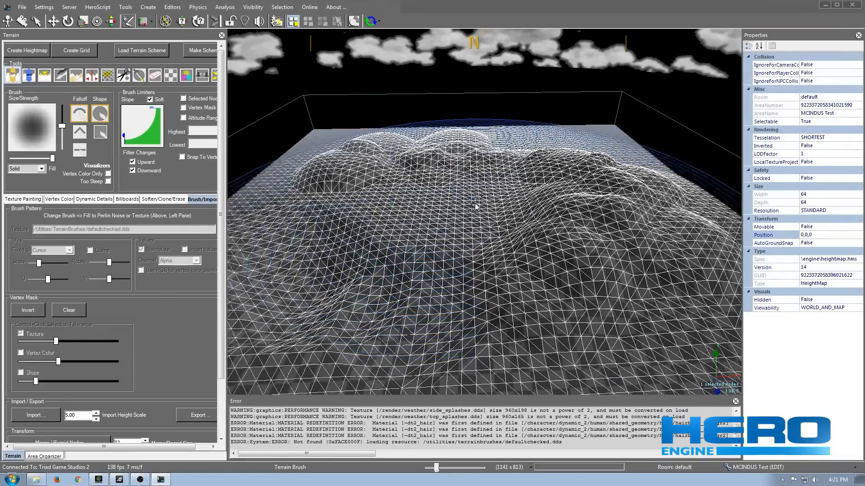
scroll(475, 206, "down", 7)
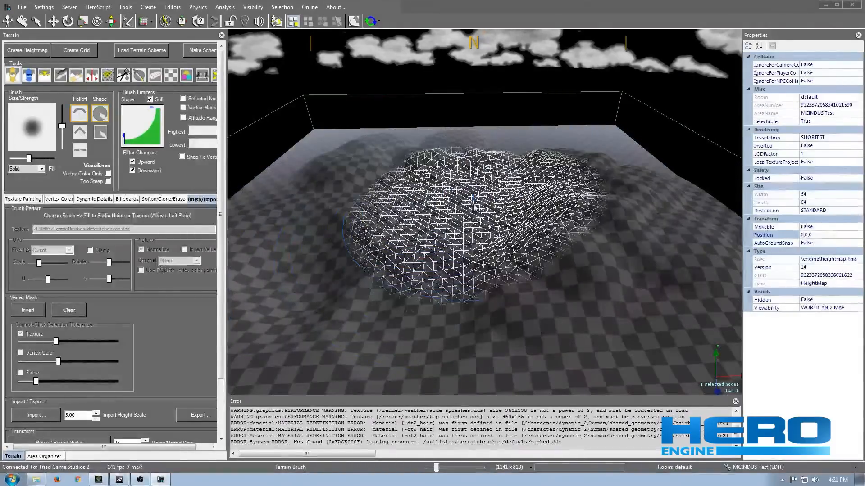
scroll(474, 207, "down", 1)
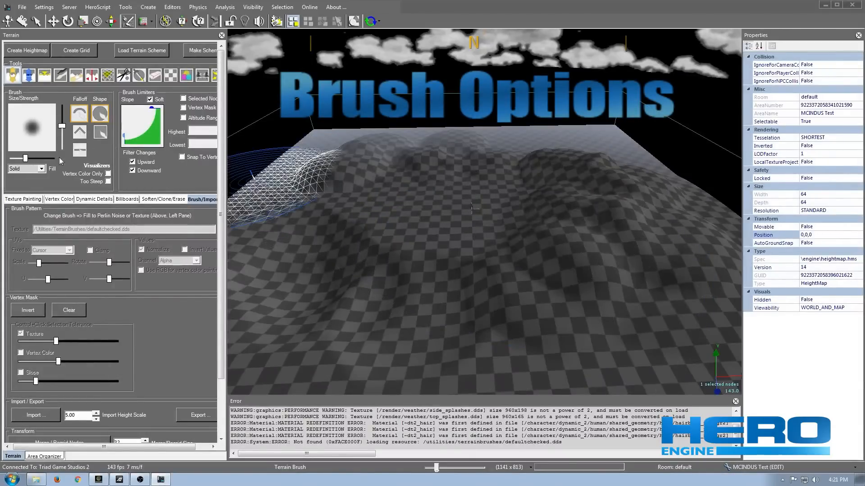
scroll(455, 207, "down", 2)
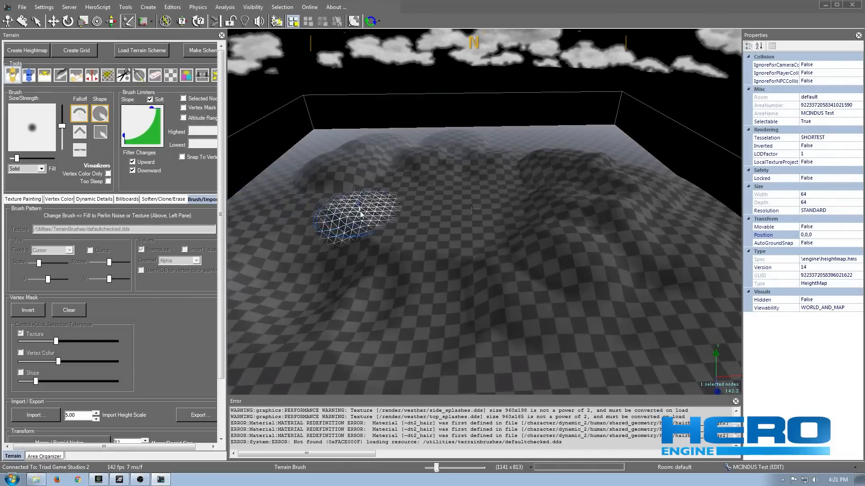
Step: Vary the brush strength near the character, settle on a weak setting, and gently raise the terrain on the far hillside
mouse_move(381, 220)
right_mouse_down()
mouse_move(397, 220)
mouse_move(367, 211)
right_mouse_up()
key("w")
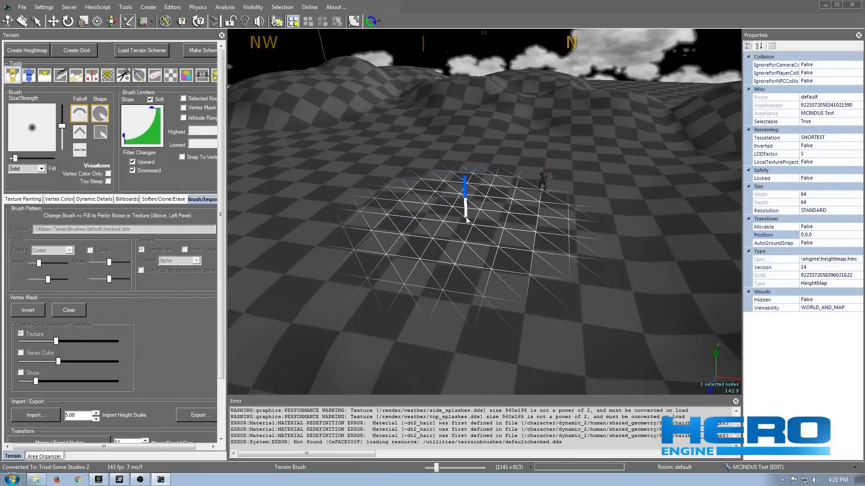
scroll(466, 217, "down", 2)
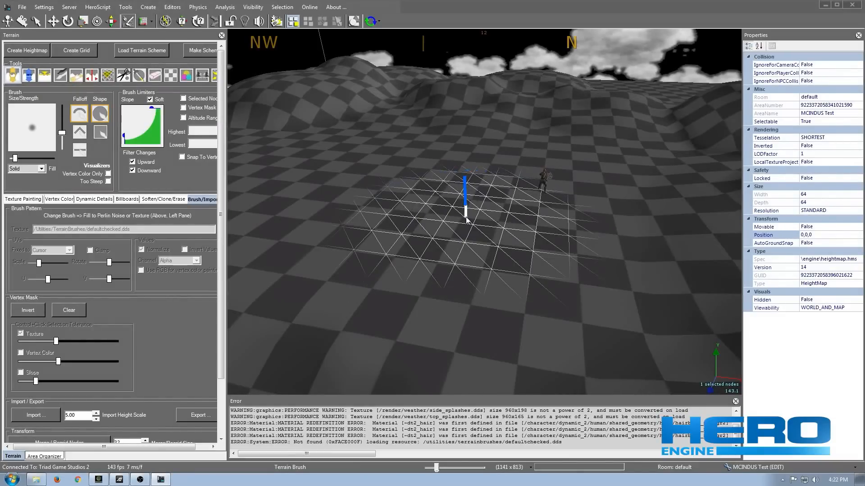
scroll(466, 217, "up", 5)
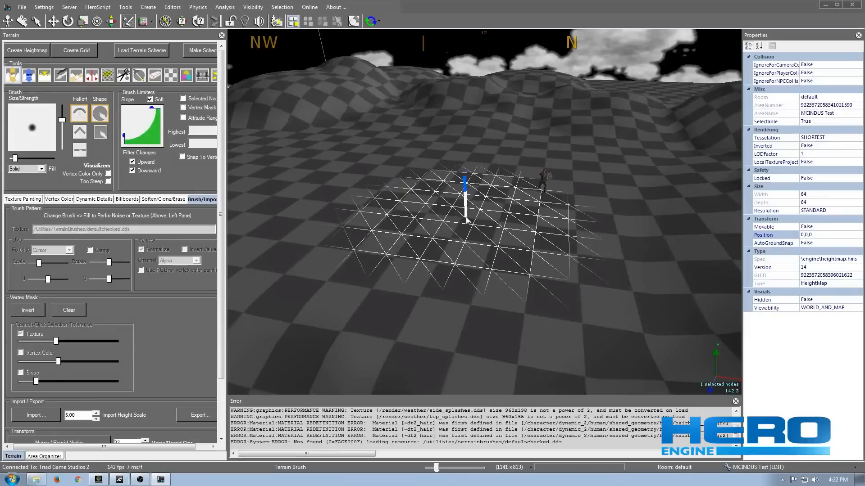
scroll(465, 217, "down", 2)
scroll(465, 217, "up", 4)
scroll(465, 217, "down", 8)
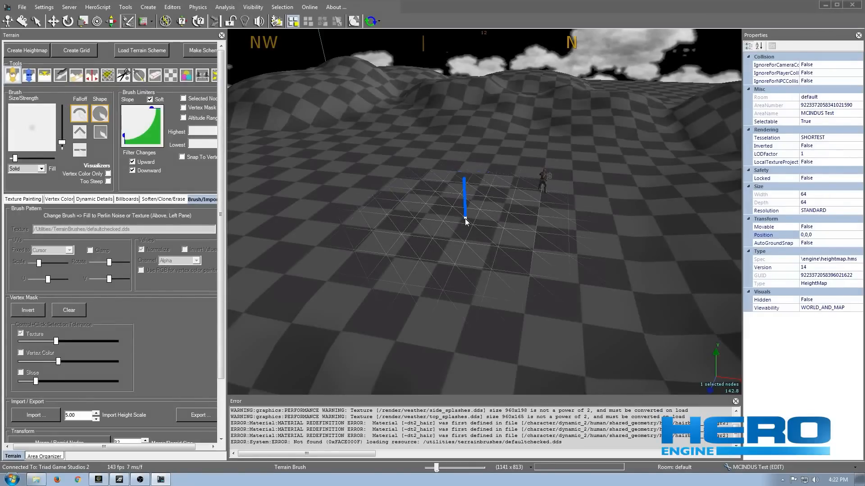
scroll(465, 218, "up", 1)
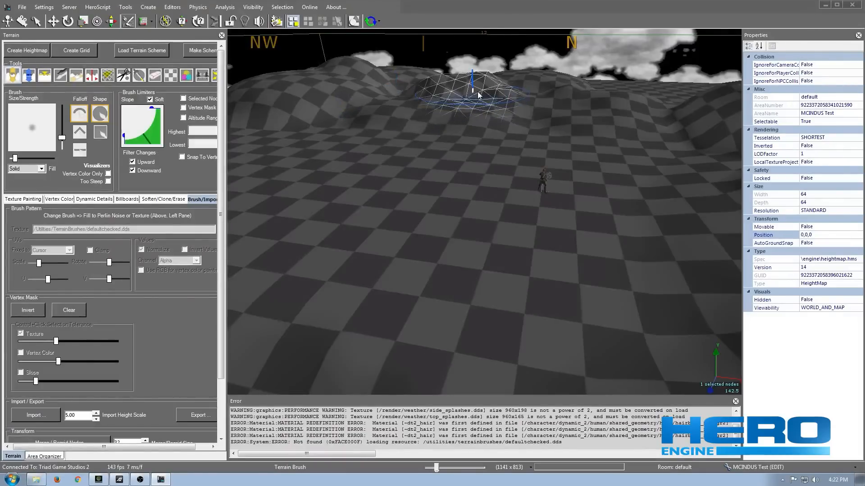
left_click_drag(671, 110, 672, 98)
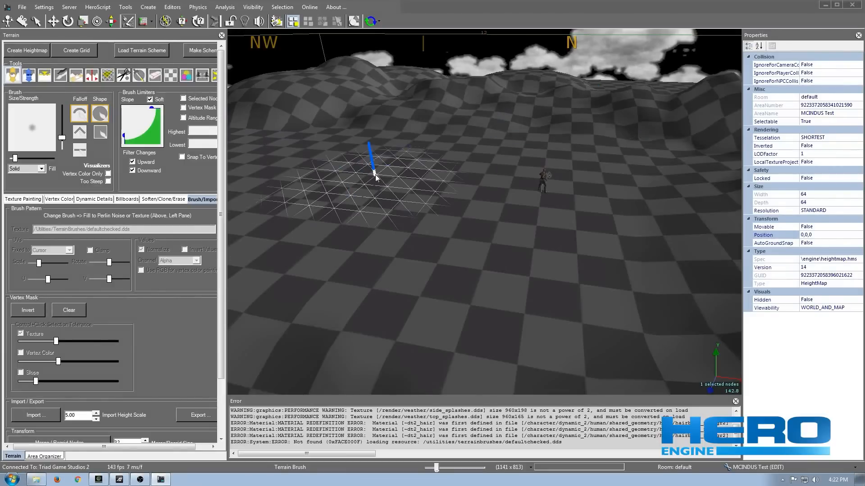
Step: Set the brush to full strength, test it by raising a rounded dome beside the character, and undo the dome
scroll(370, 174, "down", 2)
scroll(370, 174, "up", 5)
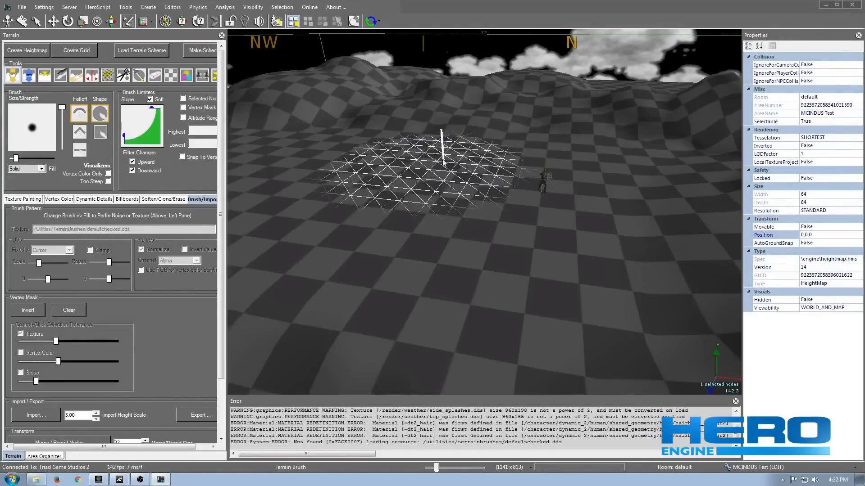
left_click_drag(444, 173, 453, 84)
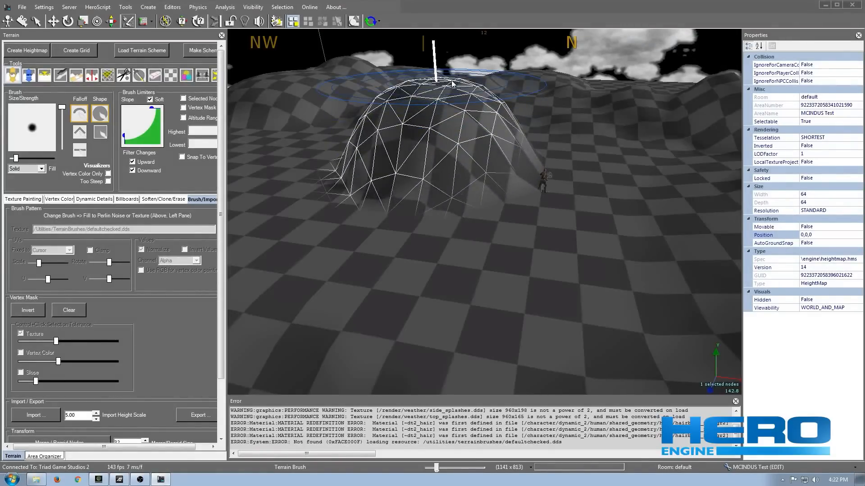
key("ctrl+z")
Step: Try the linear falloff by raising a pointed peak beside the character, and undo the peak
left_click(79, 131)
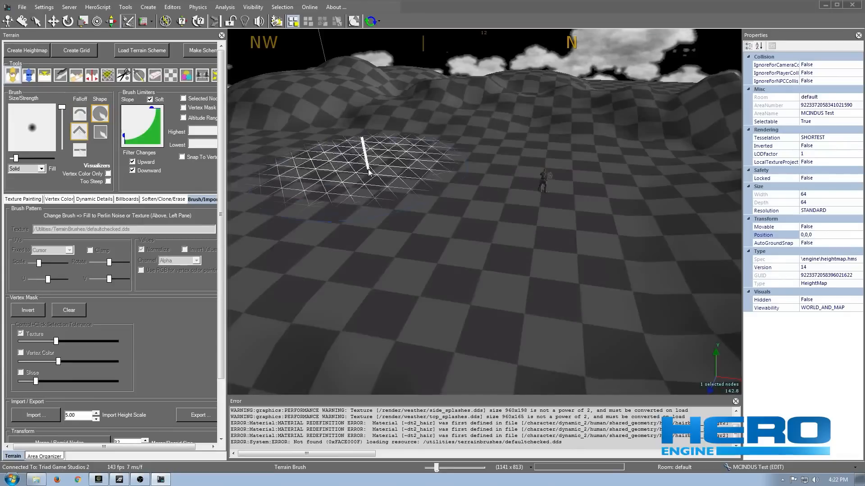
left_click_drag(368, 173, 355, 43)
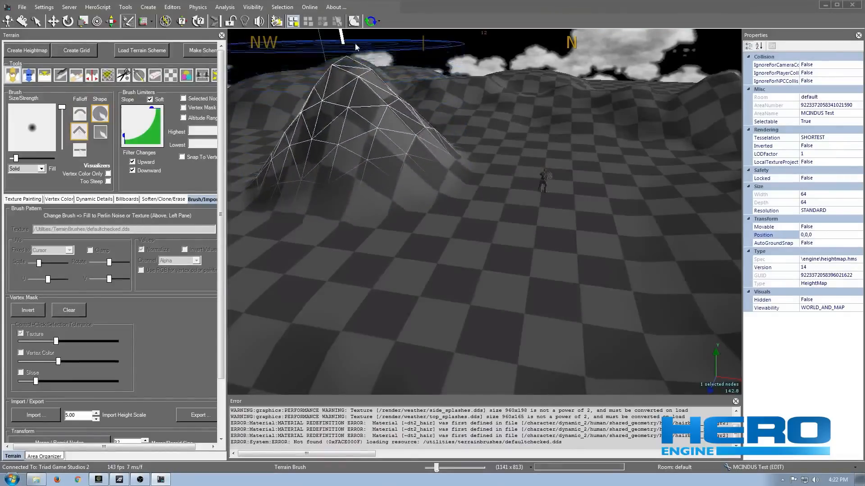
key("ctrl+z")
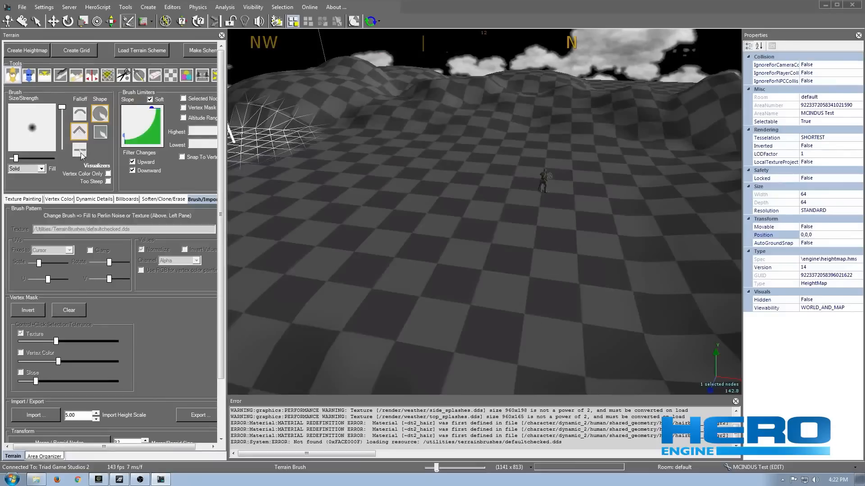
Step: Try the flat falloff by raising a steep-sided plateau beside the character, and undo the plateau
left_click(81, 154)
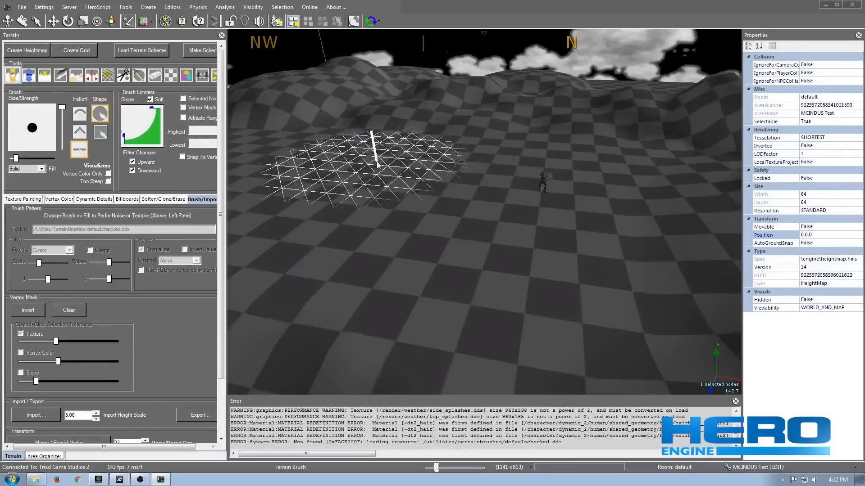
mouse_move(378, 164)
left_mouse_down()
mouse_move(360, 69)
mouse_move(382, 69)
left_mouse_up()
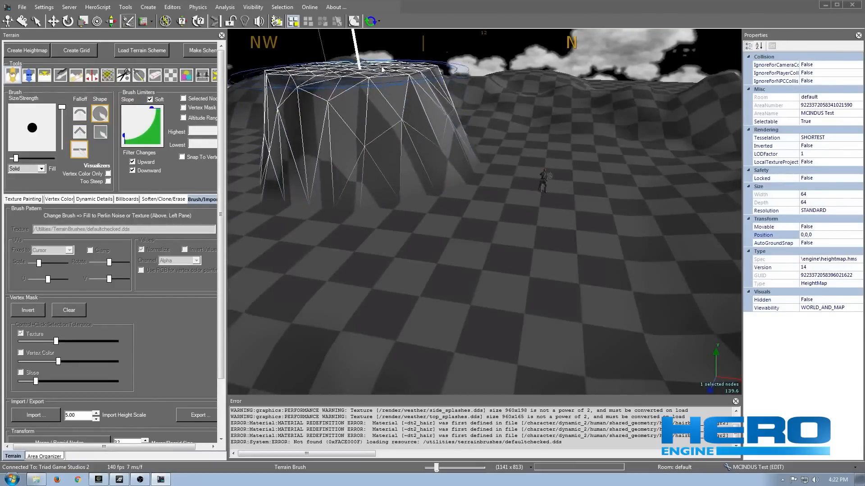
key("ctrl+z")
Step: Raise two overlapping plateaus behind the character with the flat falloff, view where they meet, and undo both
mouse_move(385, 143)
left_mouse_down()
mouse_move(358, 77)
mouse_move(375, 56)
mouse_move(376, 86)
mouse_move(378, 72)
left_mouse_up()
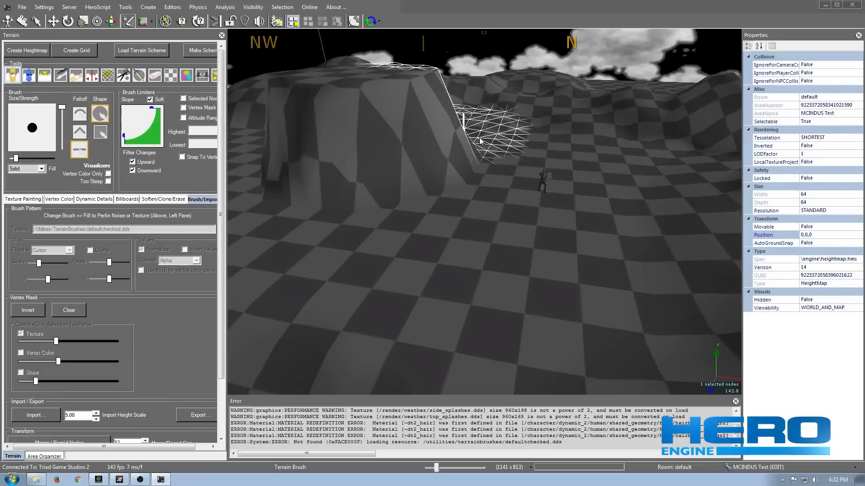
left_click_drag(499, 146, 492, 74)
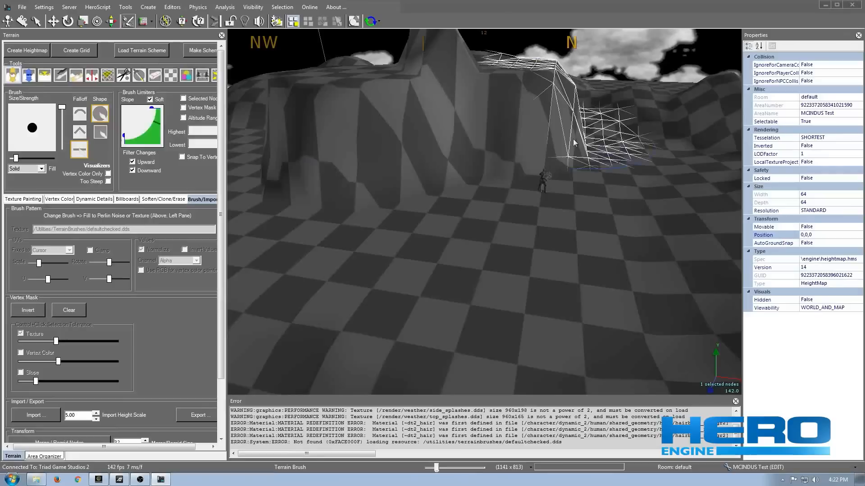
right_click_drag(630, 141, 595, 138)
scroll(502, 170, "down", 2)
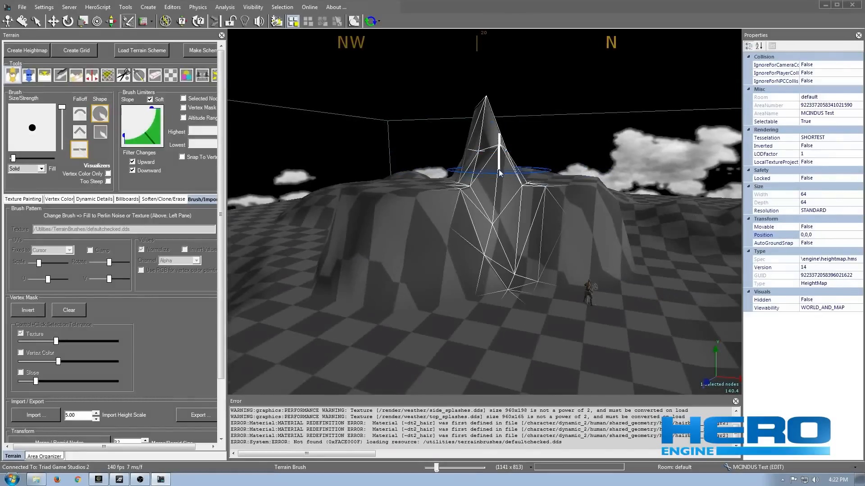
key("ctrl+z")
key("ctrl+z")
right_click_drag(486, 244, 494, 242)
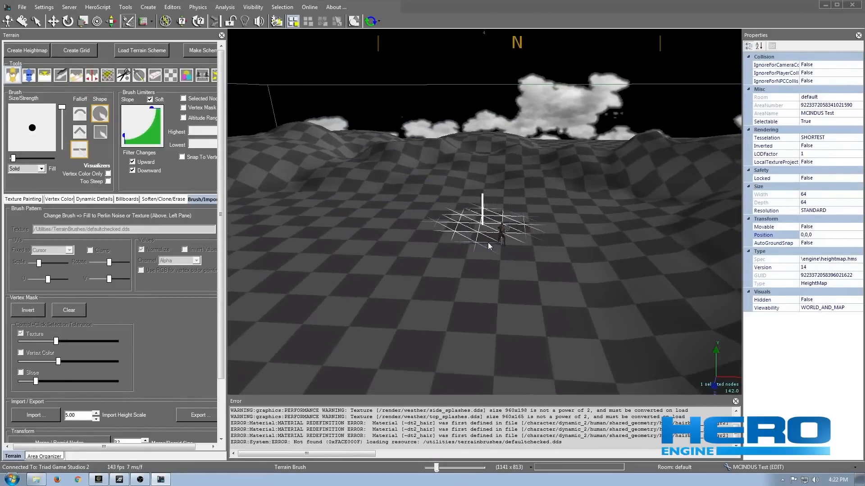
Step: Switch the brush shape to square and try it at several sizes over the terrain
left_click(101, 133)
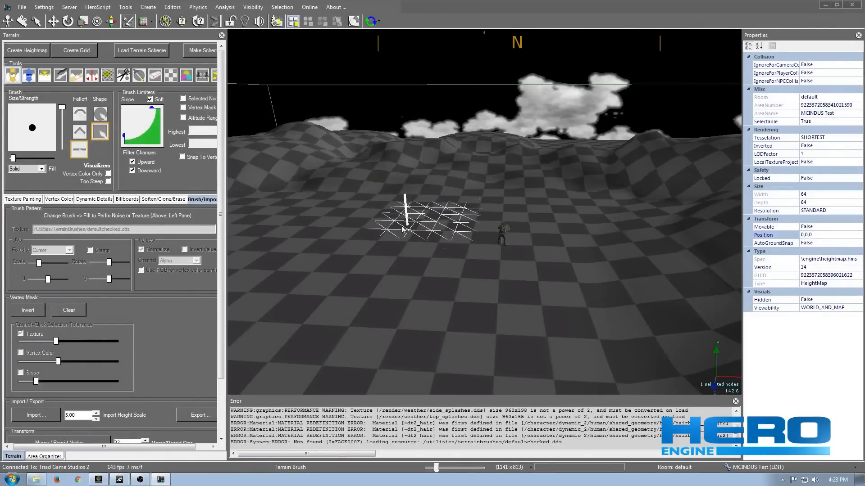
scroll(413, 230, "up", 4)
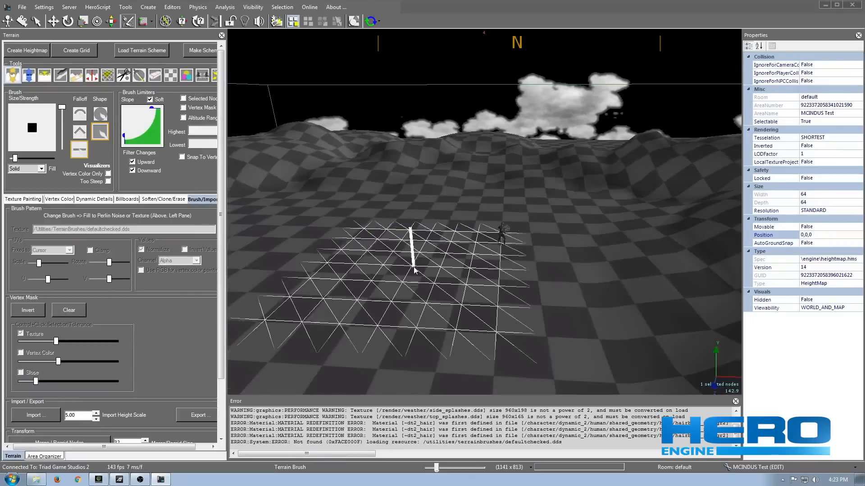
scroll(382, 258, "down", 2)
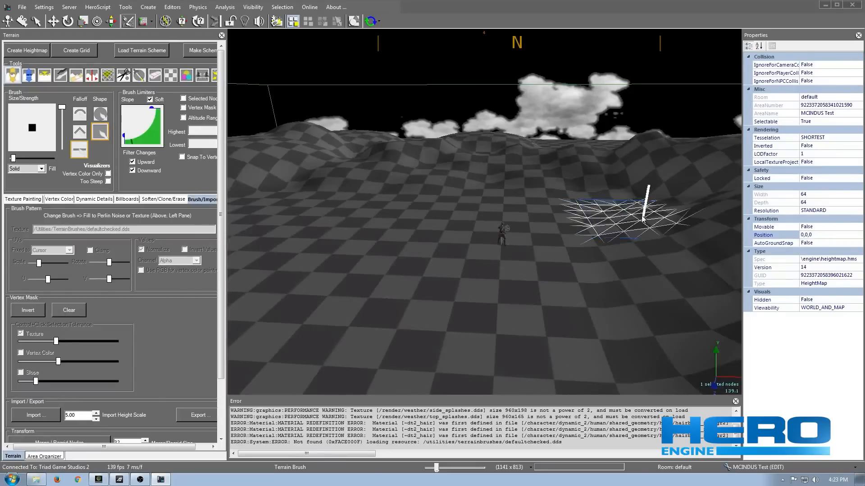
scroll(462, 241, "up", 3)
scroll(462, 241, "down", 2)
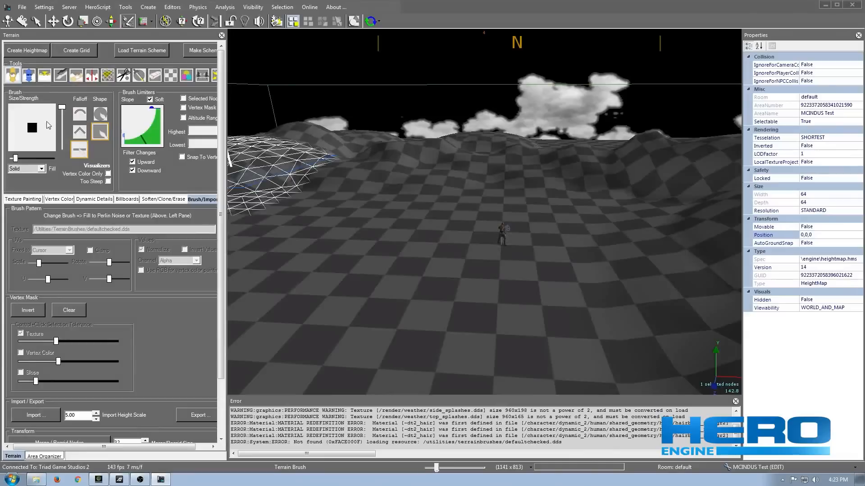
Step: Turn the Vertex Color Only visualizer on and back off
left_click(108, 173)
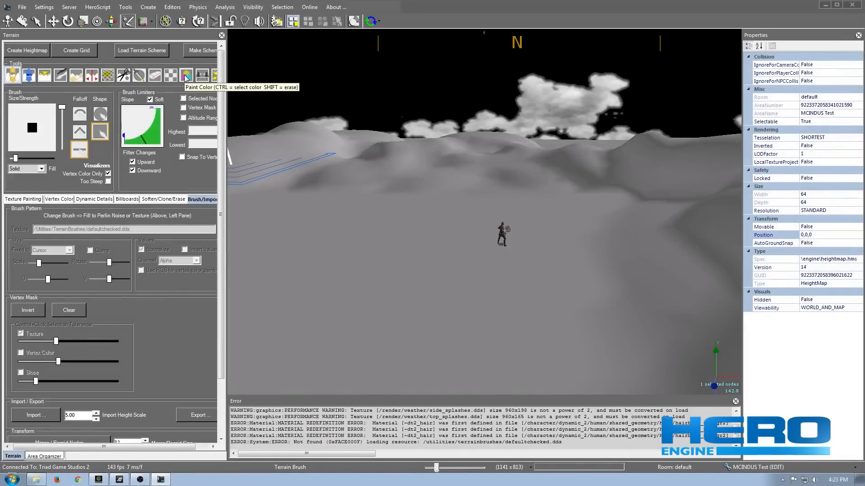
left_click(108, 175)
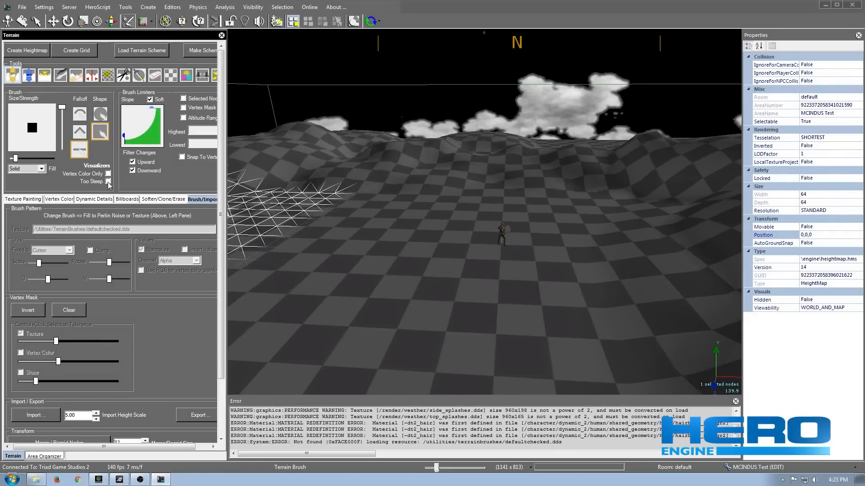
Step: Turn on the Too Steep visualizer and view the marked slopes from farther back
left_click(108, 181)
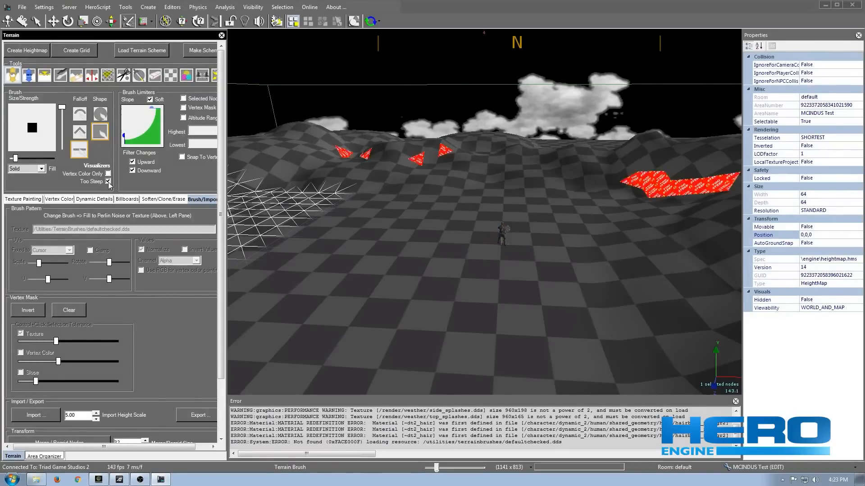
mouse_move(396, 207)
right_mouse_down()
mouse_move(425, 209)
mouse_move(428, 197)
right_mouse_up()
key("s")
Step: Enlarge the brush and set it to the rounded falloff and circular shape
key("]")
key("]")
key("]")
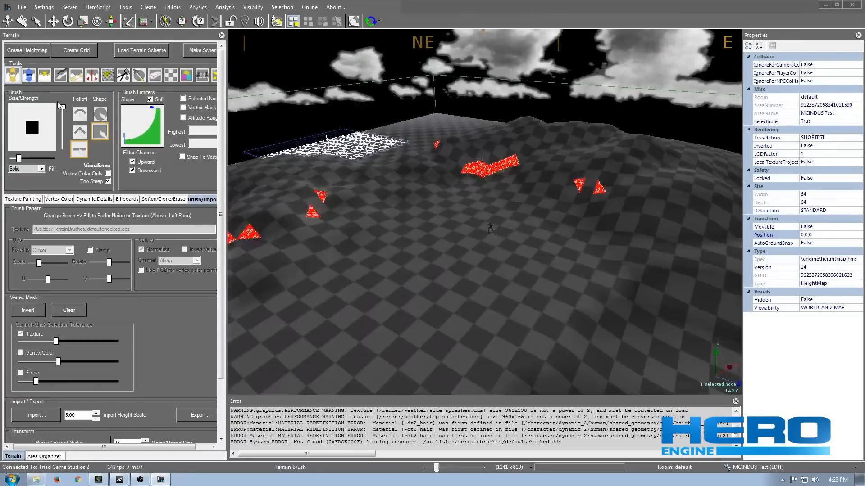
left_click(79, 114)
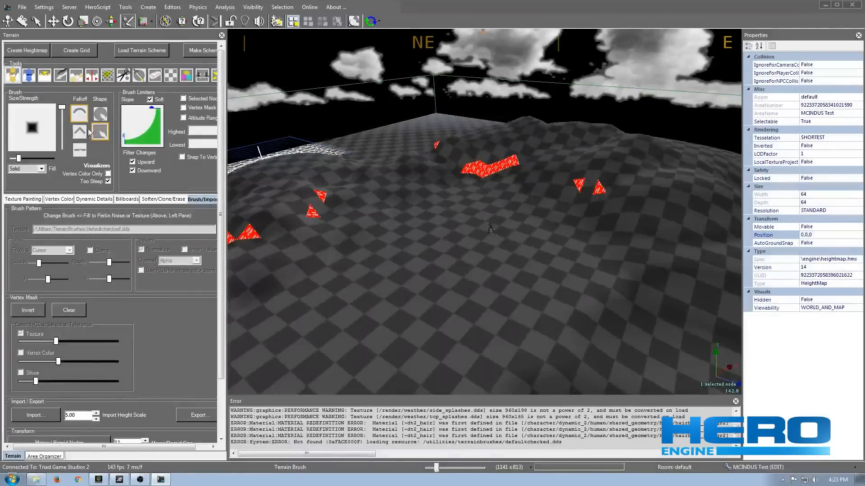
left_click(100, 114)
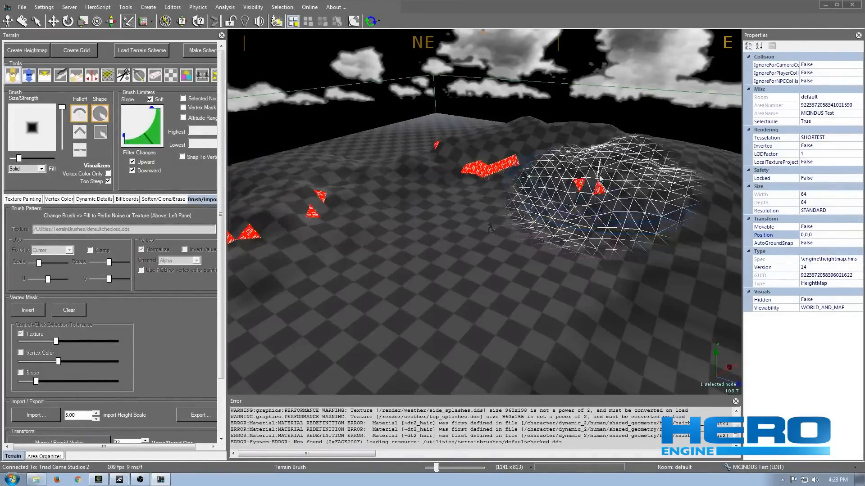
Step: Try raising a tall dome on the hillside beyond the character with Too Steep shown, and undo it
left_click_drag(601, 136, 607, 134)
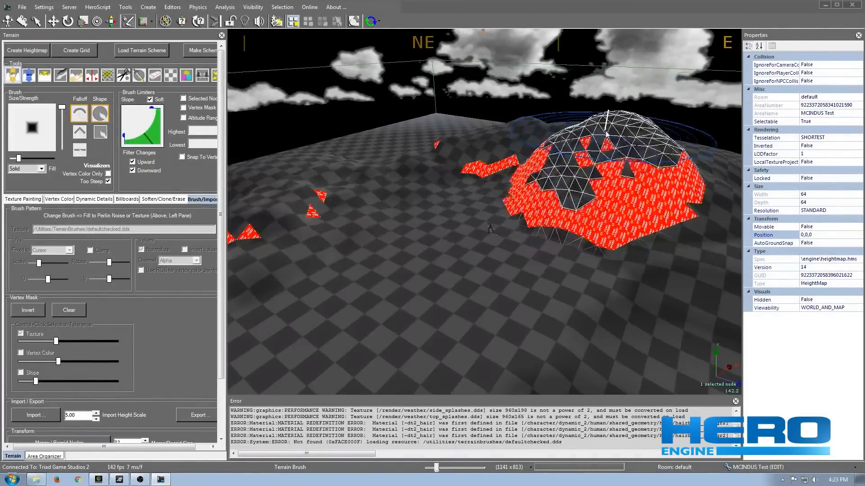
key("ctrl+z")
Step: Raise steeper mounds on the hillside beside the character with a smaller brush while Too Steep is shown
scroll(623, 230, "down", 2)
left_click_drag(617, 234, 618, 234)
scroll(616, 238, "down", 2)
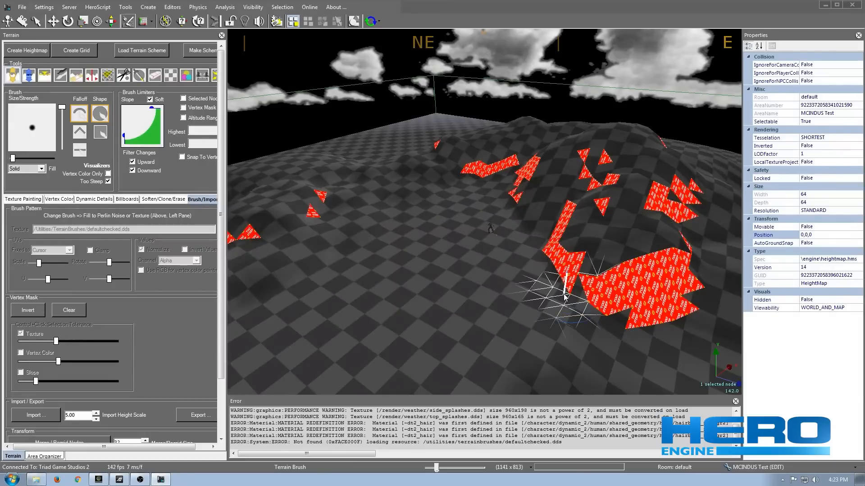
Step: Steepen the hillside beside the character with more raising strokes, and turn off the Too Steep visualizer
left_click_drag(564, 295, 599, 252)
left_click_drag(536, 224, 548, 213)
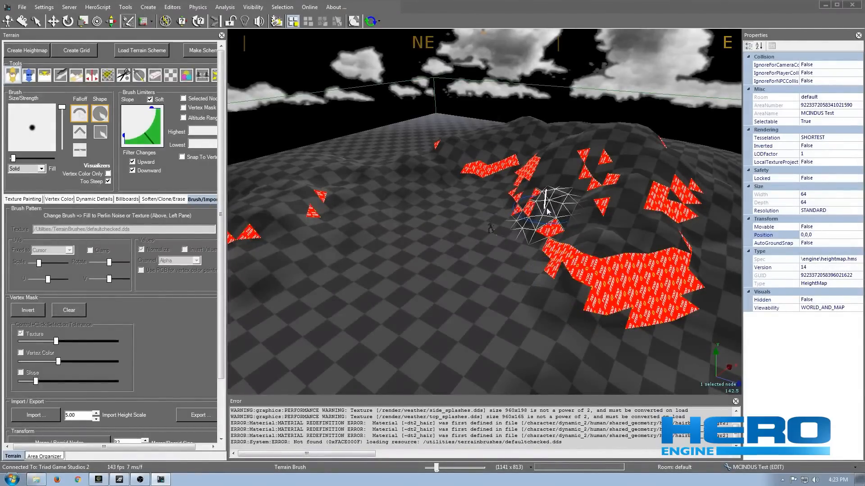
left_click_drag(533, 184, 554, 203)
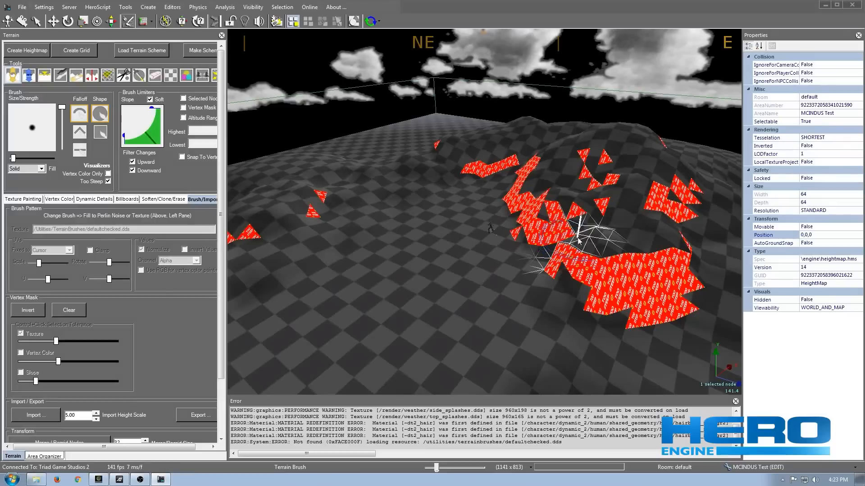
left_click_drag(579, 241, 581, 207)
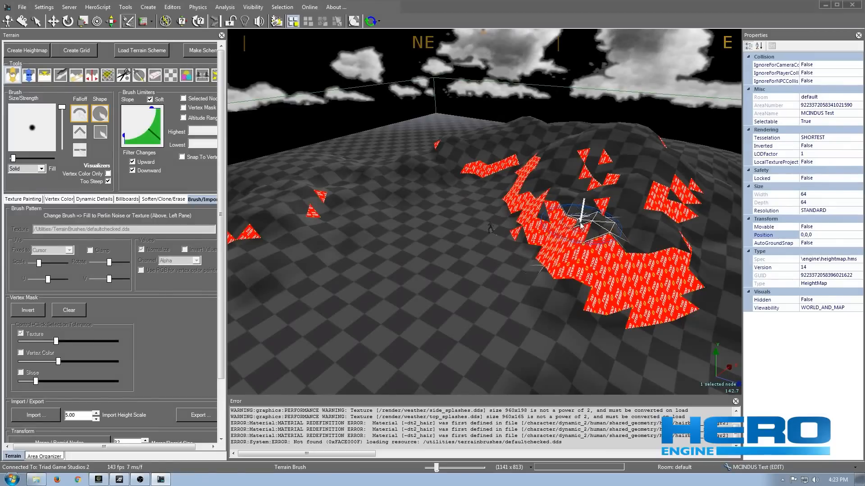
left_click(108, 181)
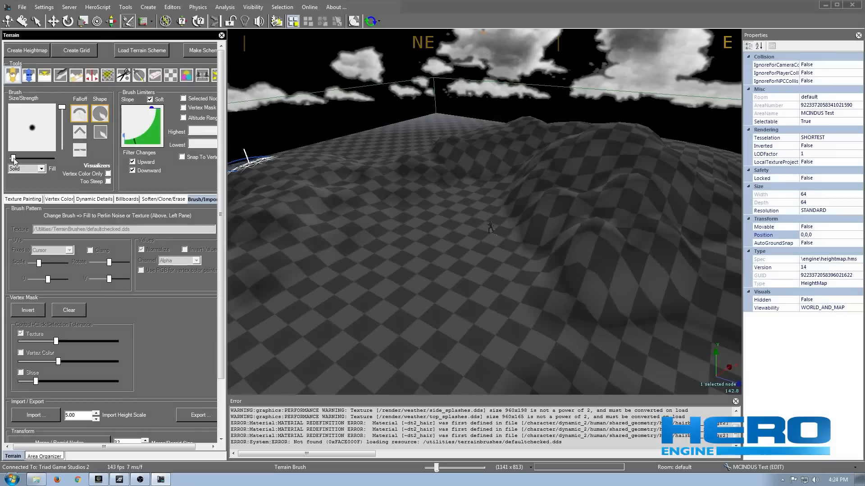
Step: Enlarge the brush moderately and set its fill to Perlin Noise
left_click_drag(13, 159, 29, 162)
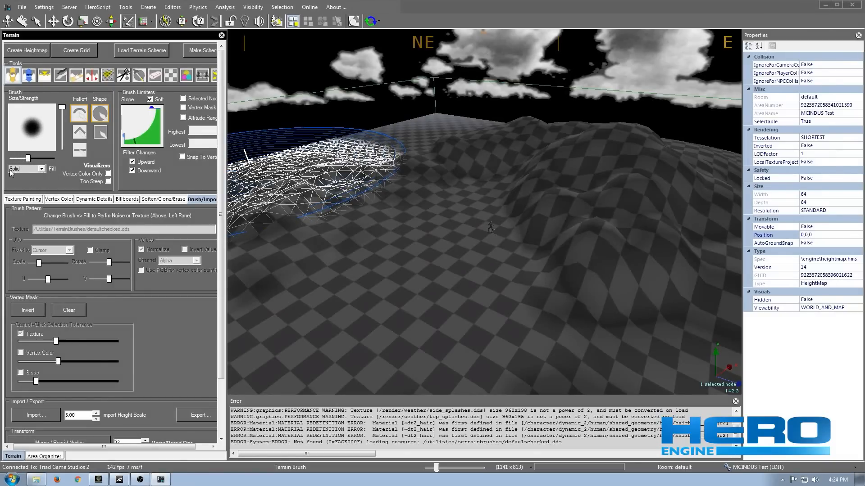
scroll(419, 184, "down", 3)
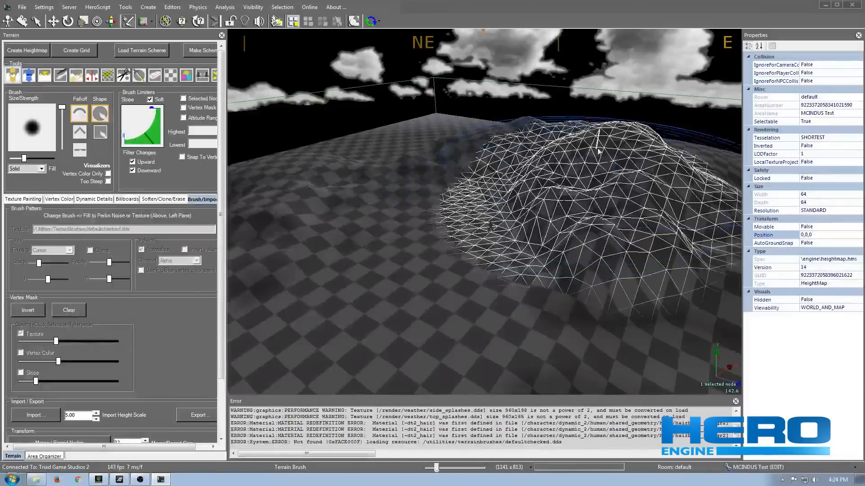
scroll(367, 169, "down", 3)
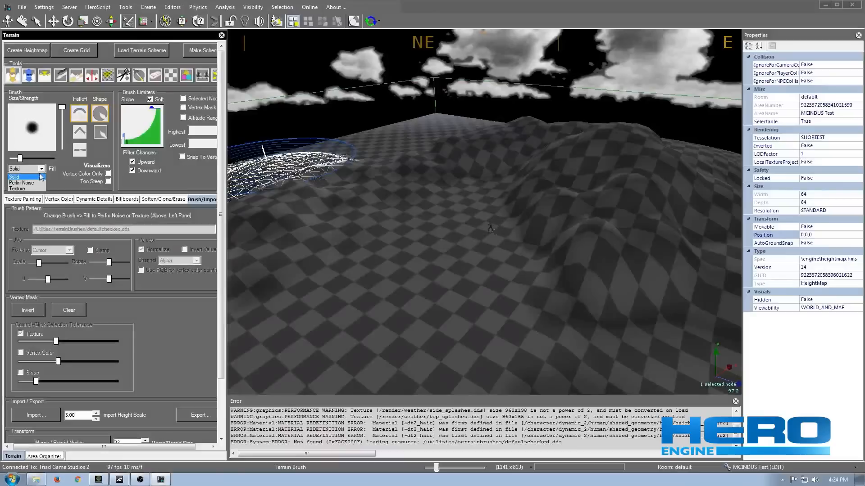
left_click(21, 183)
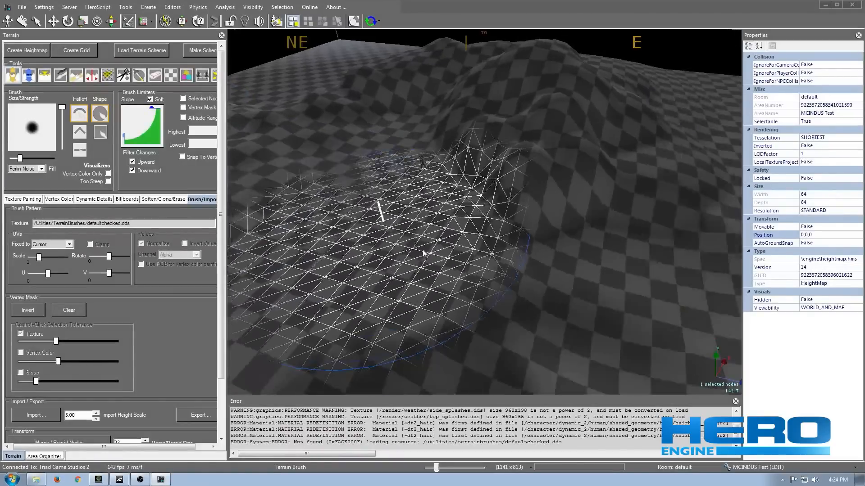
Step: Set the Perlin Noise pattern's scale to 4 and try different brush sizes over the hills
scroll(429, 252, "down", 5)
scroll(522, 252, "up", 4, "shift")
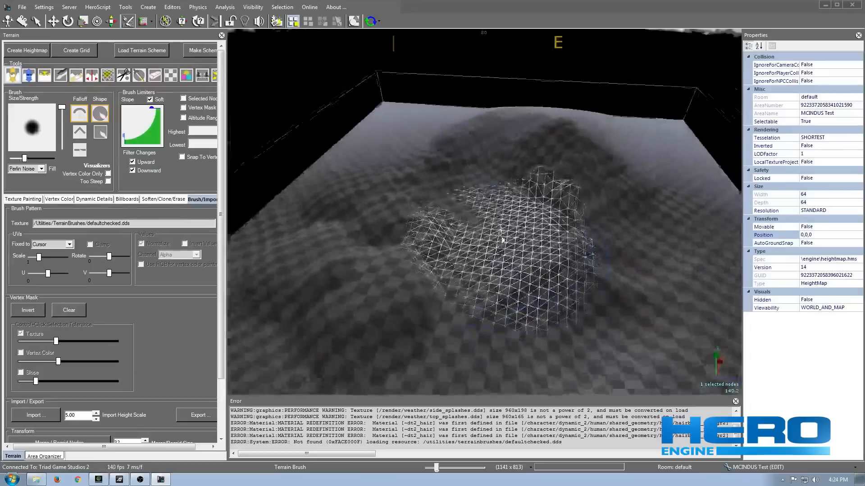
scroll(523, 270, "down", 4)
scroll(509, 262, "up", 4, "shift")
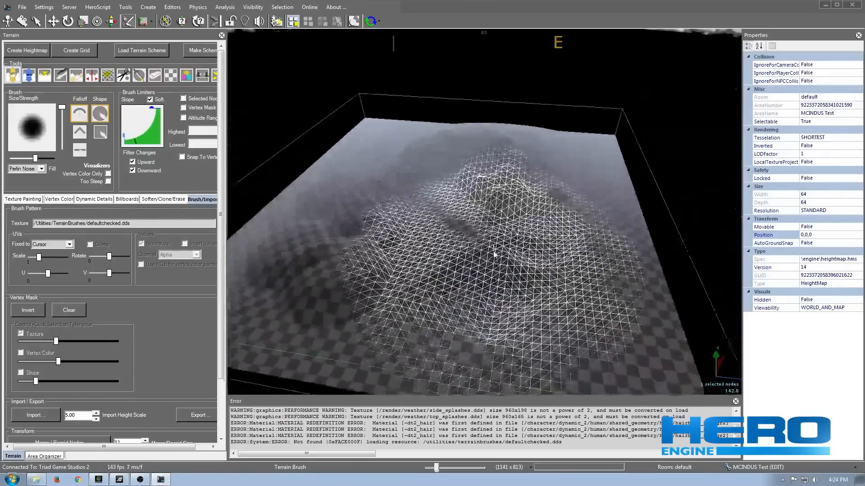
scroll(495, 252, "up", 2)
scroll(481, 219, "up", 2, "shift")
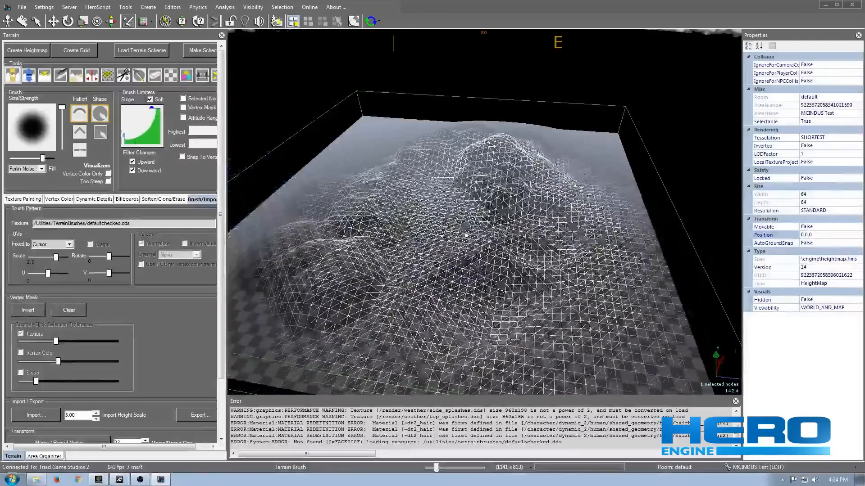
scroll(463, 239, "up", 1)
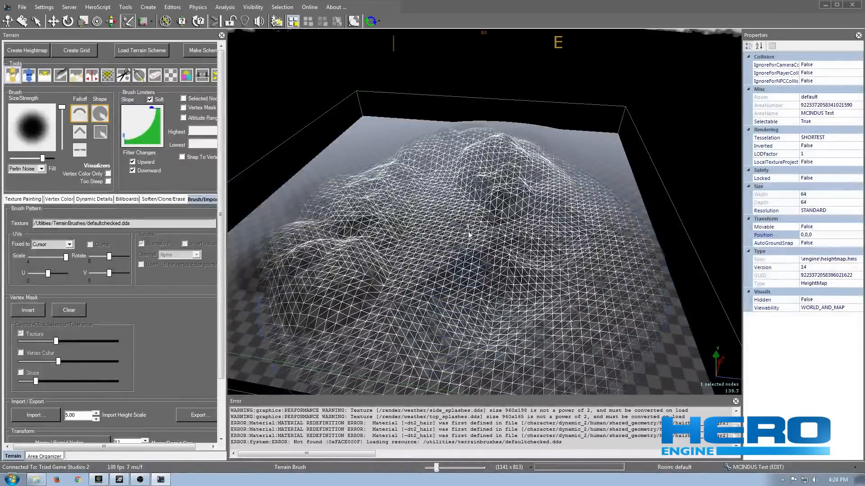
scroll(468, 235, "down", 5)
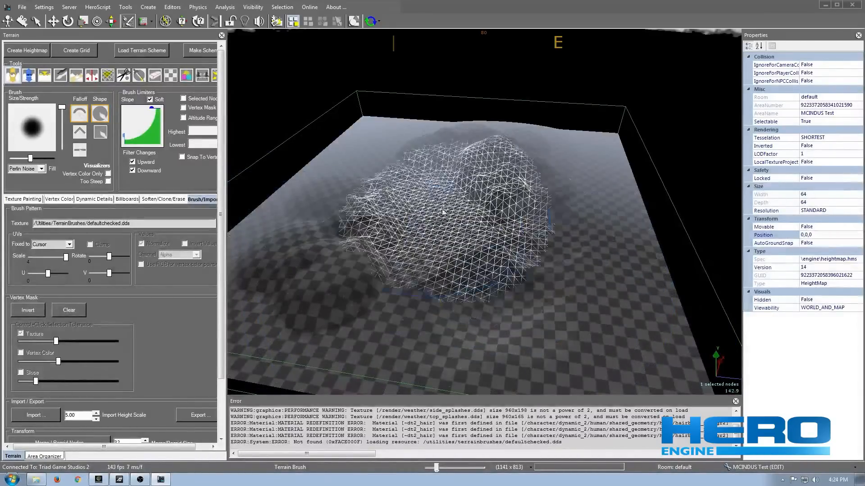
scroll(442, 213, "down", 3)
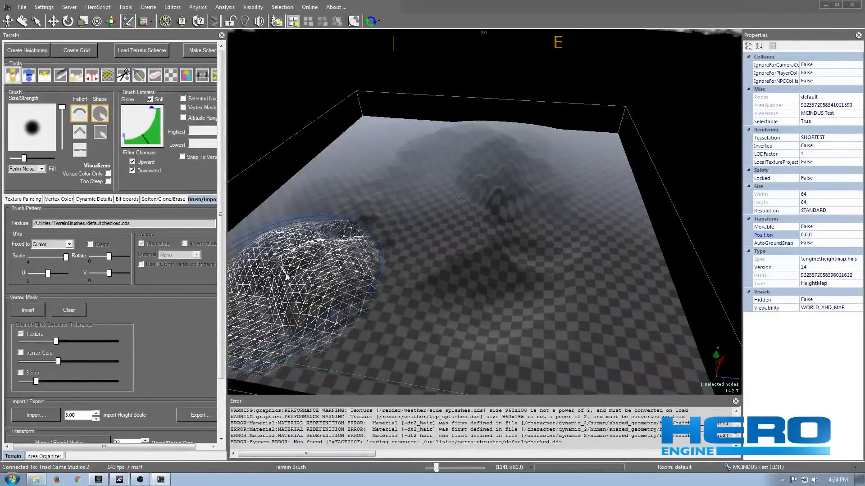
Step: Switch the brush fill to Texture and review its pattern options
left_click(41, 169)
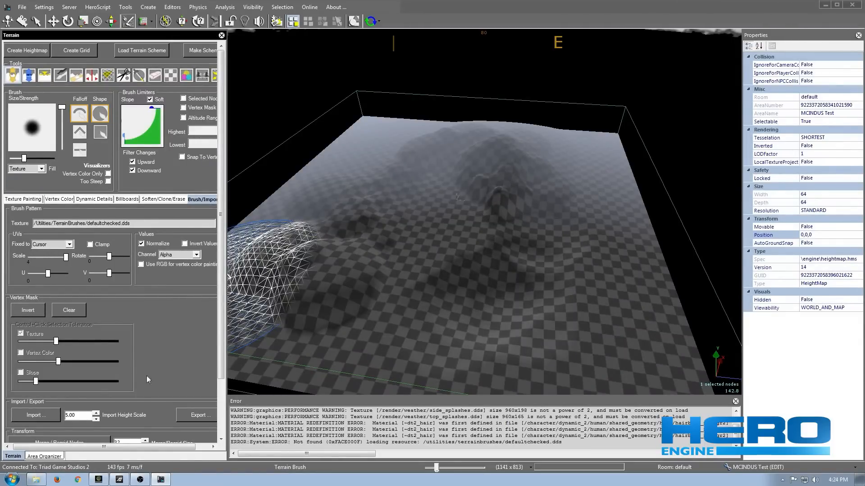
left_click_drag(144, 445, 166, 446)
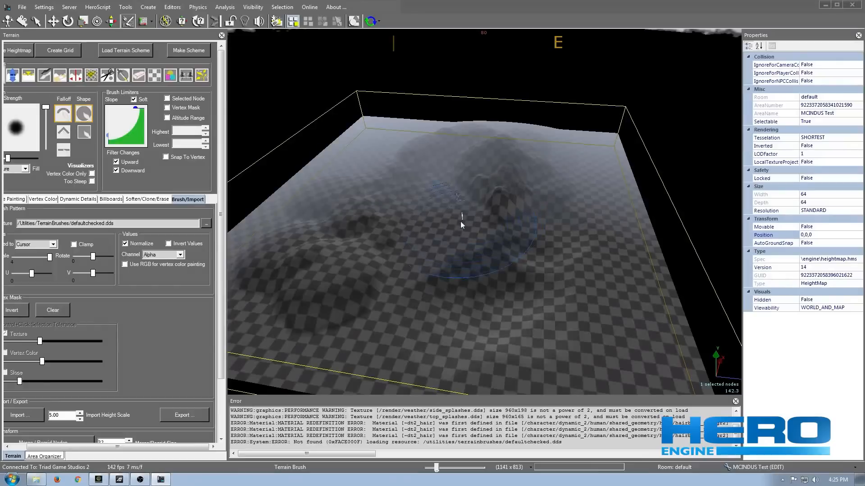
right_click_drag(460, 256, 459, 255)
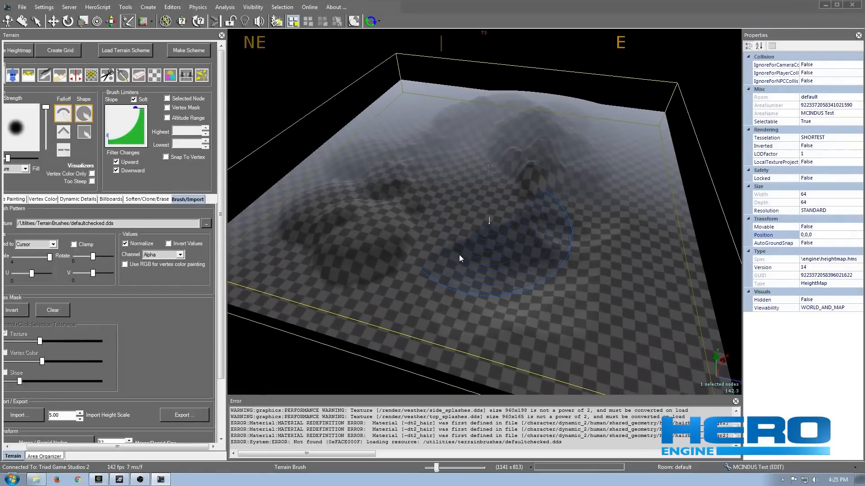
scroll(459, 257, "up", 3)
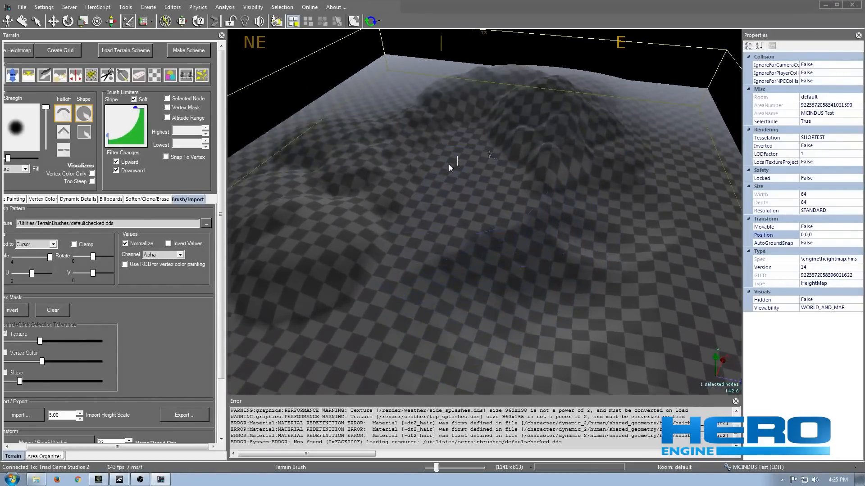
right_click_drag(434, 250, 433, 251)
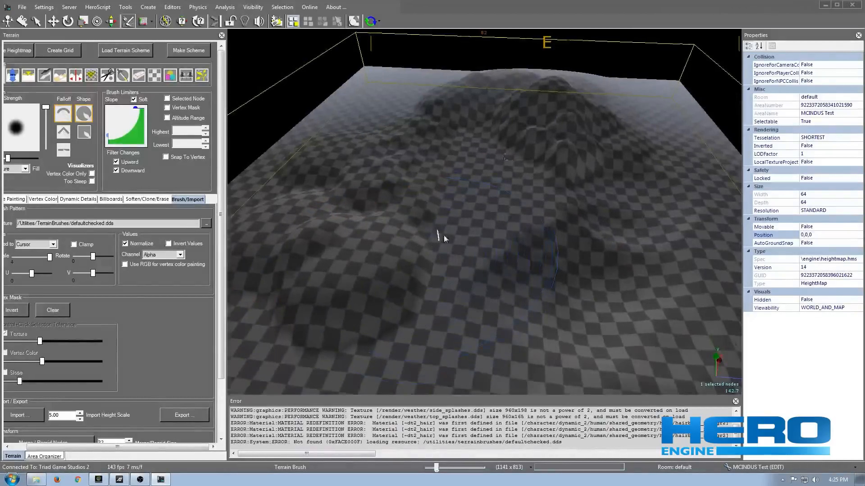
Step: Raise rough peaks across the hills with the Perlin Noise fill, and undo the last strokes
left_click(24, 169)
left_click(18, 183)
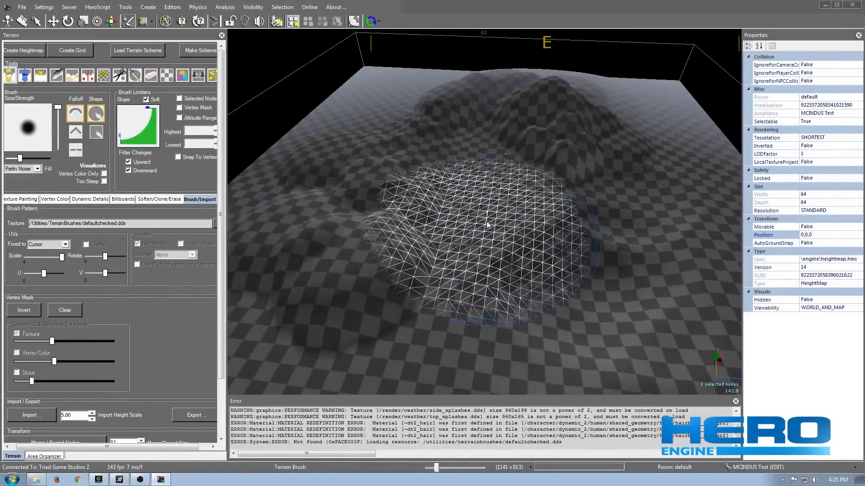
right_click_drag(486, 216, 491, 222)
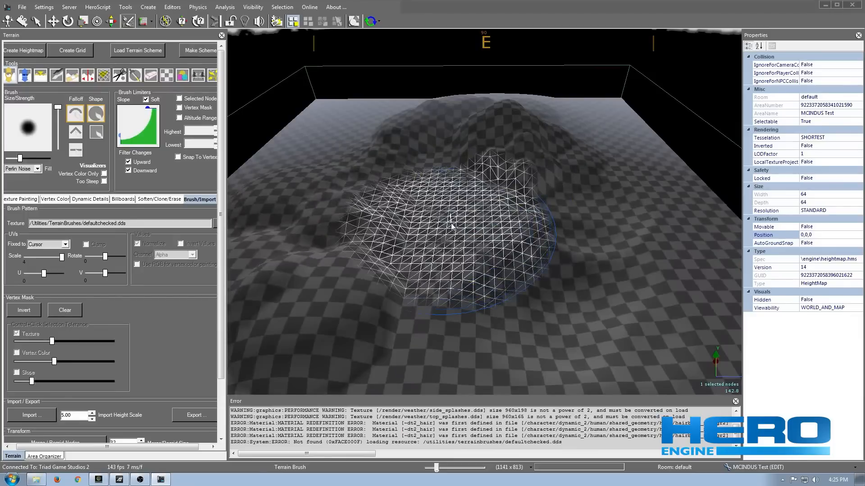
mouse_move(452, 226)
left_mouse_down()
mouse_move(450, 116)
mouse_move(463, 269)
mouse_move(460, 224)
mouse_move(567, 126)
mouse_move(509, 110)
mouse_move(430, 117)
mouse_move(517, 131)
mouse_move(387, 162)
mouse_move(284, 230)
mouse_move(289, 220)
mouse_move(280, 290)
mouse_move(589, 270)
mouse_move(618, 212)
mouse_move(581, 122)
mouse_move(577, 128)
mouse_move(473, 116)
mouse_move(649, 252)
mouse_move(640, 252)
mouse_move(720, 234)
mouse_move(553, 178)
mouse_move(586, 122)
mouse_move(703, 97)
mouse_move(425, 144)
mouse_move(379, 121)
mouse_move(384, 149)
mouse_move(388, 109)
mouse_move(666, 108)
mouse_move(571, 118)
mouse_move(573, 92)
mouse_move(488, 231)
mouse_move(521, 193)
mouse_move(522, 128)
mouse_move(559, 76)
mouse_move(463, 171)
left_mouse_up()
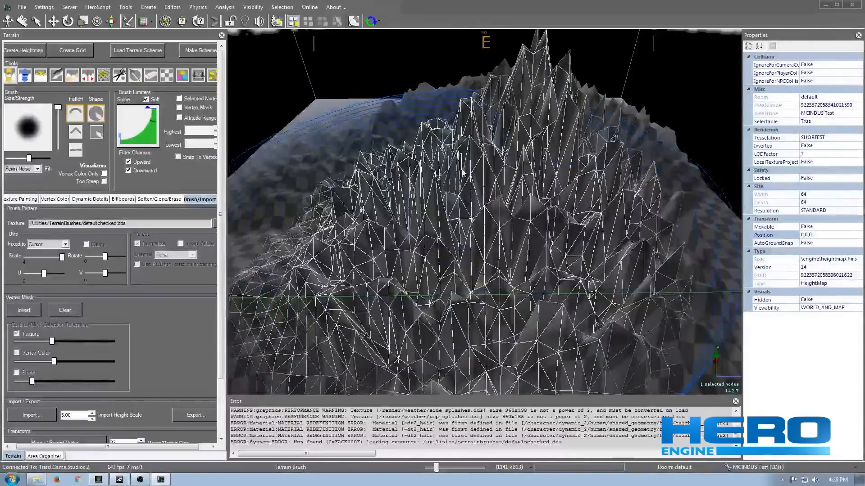
key("ctrl+z")
key("ctrl+z")
key("ctrl+z")
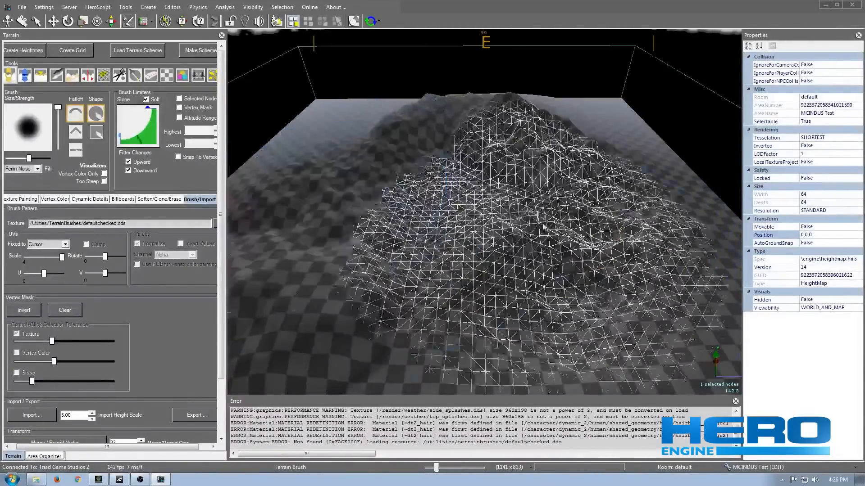
right_click_drag(535, 225, 532, 227)
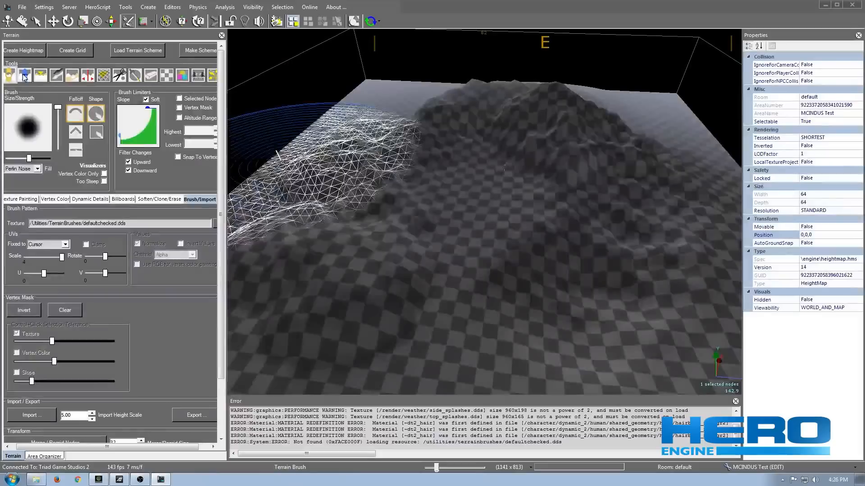
Step: Set the brush fill to Solid and raise the main peak with a larger brush
left_click(25, 77)
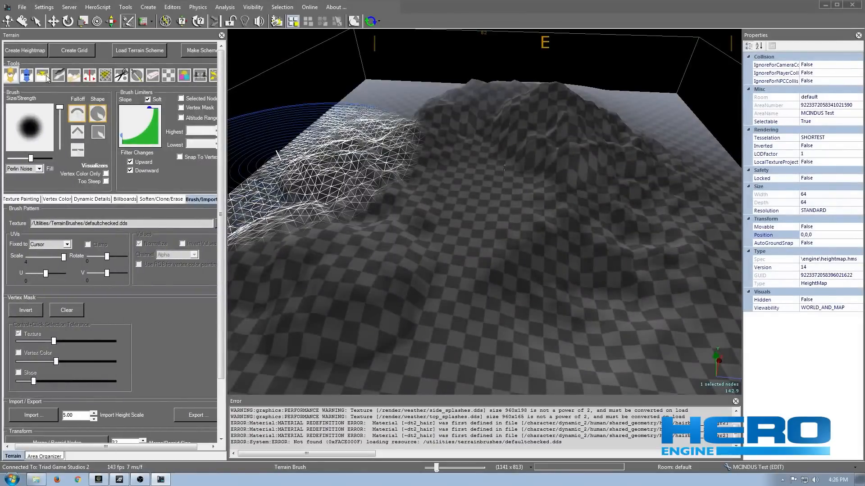
scroll(479, 180, "up", 3)
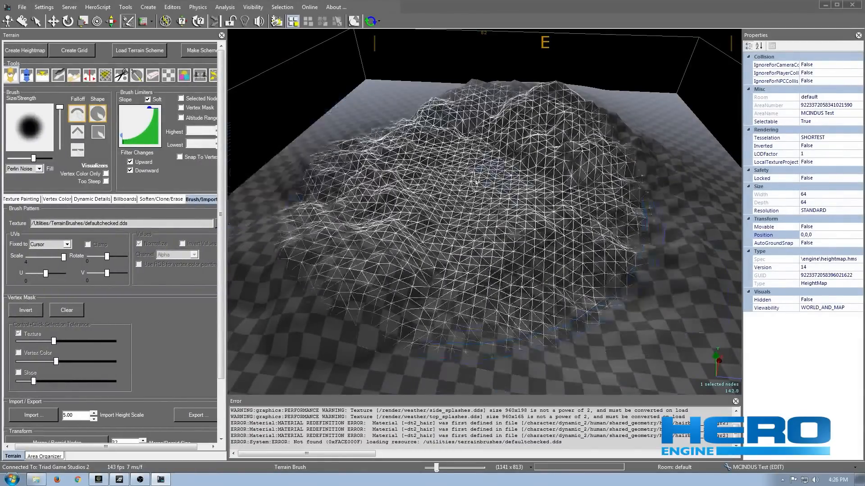
scroll(478, 170, "down", 4)
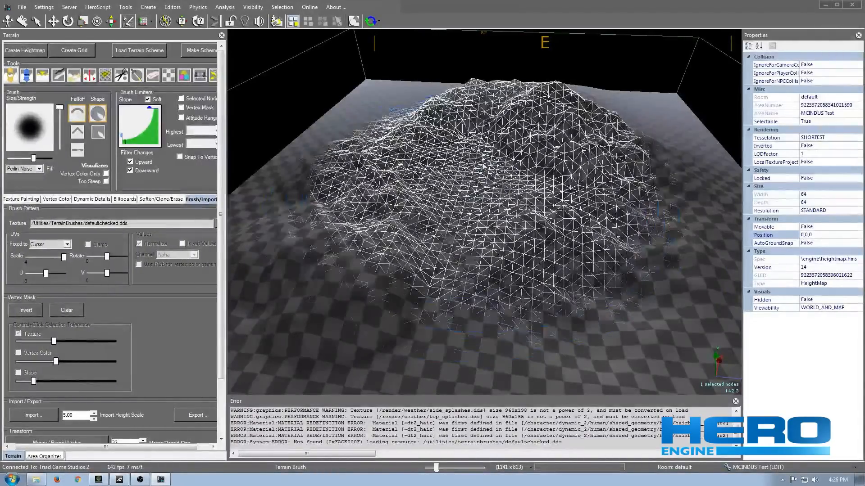
left_click(40, 170)
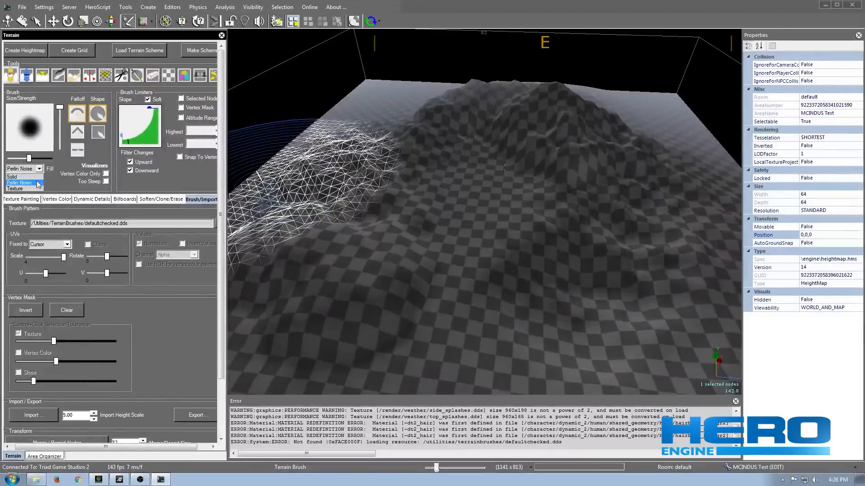
left_click(37, 178)
scroll(563, 130, "up", 4)
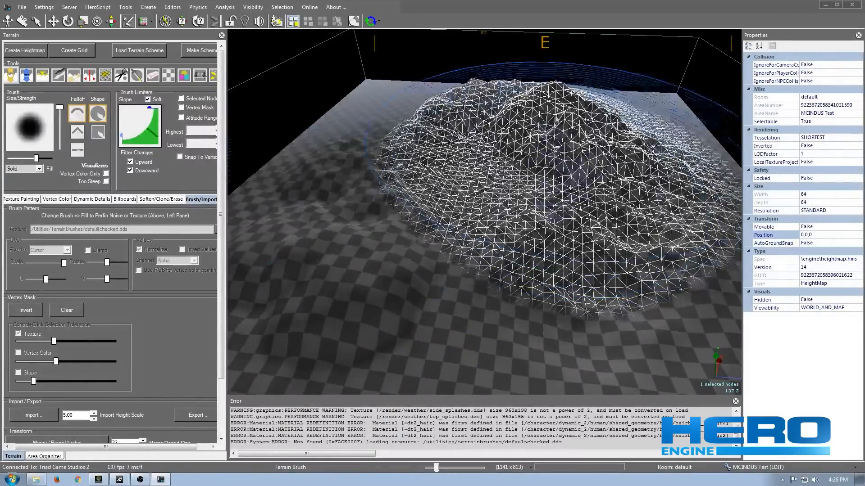
left_click_drag(562, 120, 580, 129)
scroll(580, 130, "down", 4)
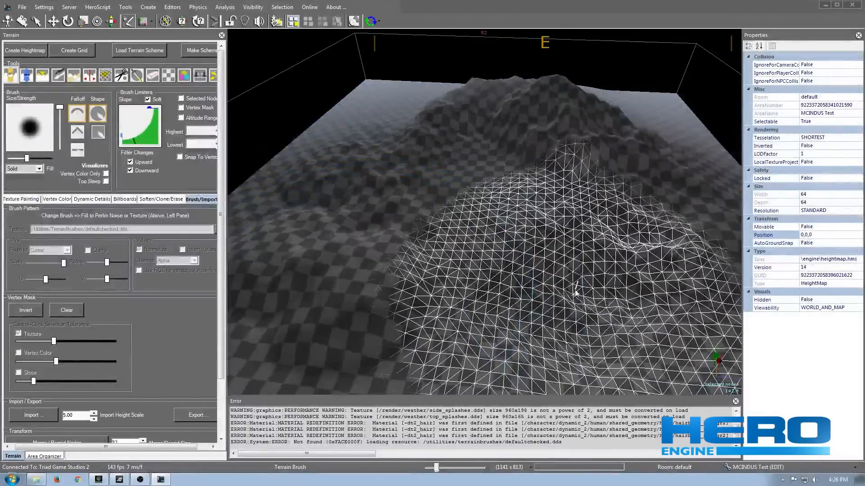
Step: Raise the lower mounds in front of the main peak with a smaller solid brush
right_click_drag(581, 303, 561, 301)
scroll(340, 241, "down", 4)
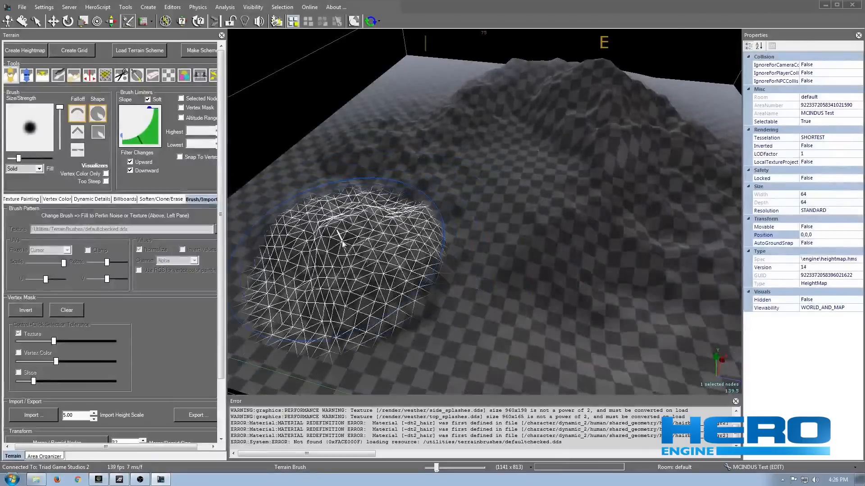
left_click_drag(342, 245, 349, 229)
left_click_drag(331, 178, 332, 185)
mouse_move(588, 216)
right_mouse_down()
mouse_move(532, 187)
mouse_move(558, 198)
right_mouse_up()
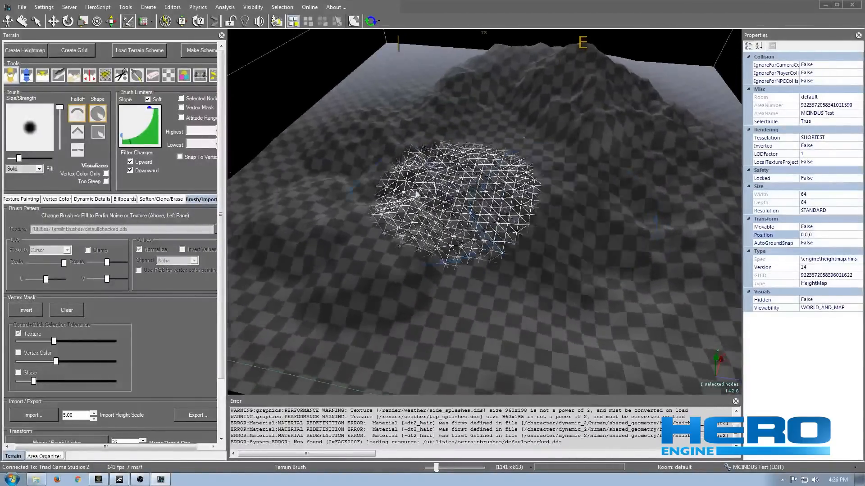
scroll(326, 180, "down", 1)
left_click_drag(323, 178, 322, 180)
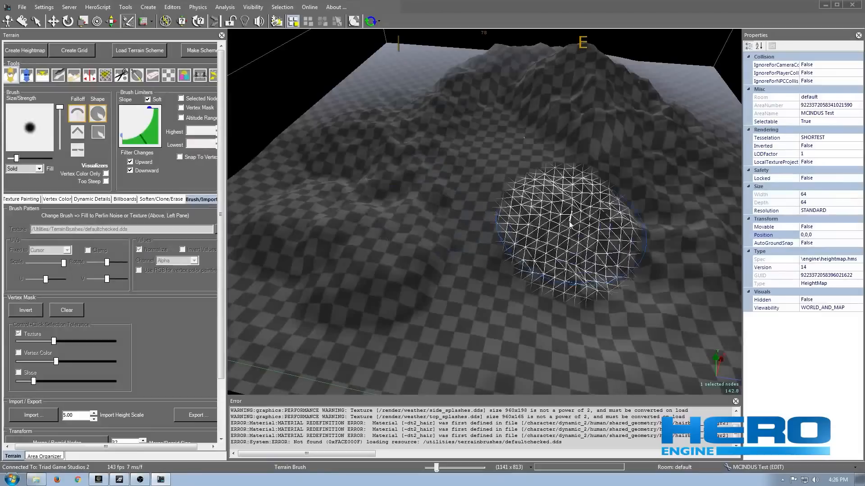
Step: Raise the mountain's peak and flank and carve a basin beside them with the Raise/Lower sculpt tool, varying the brush size
right_click_drag(565, 225, 584, 233)
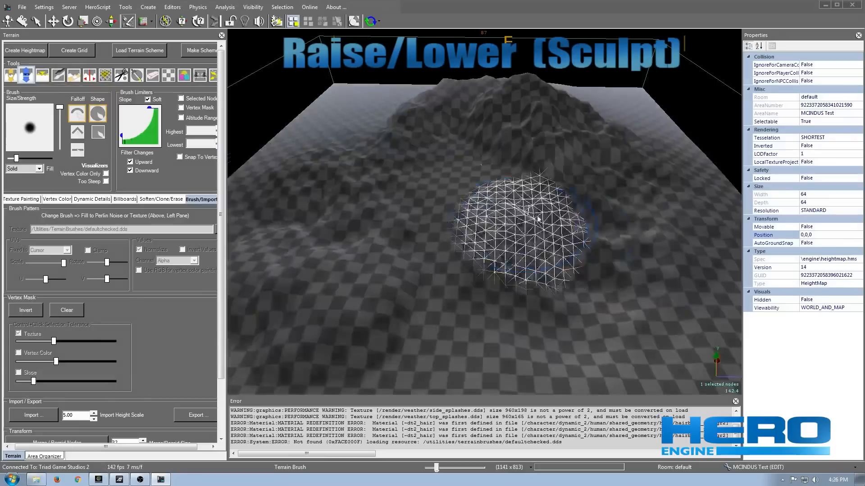
scroll(597, 221, "down", 2)
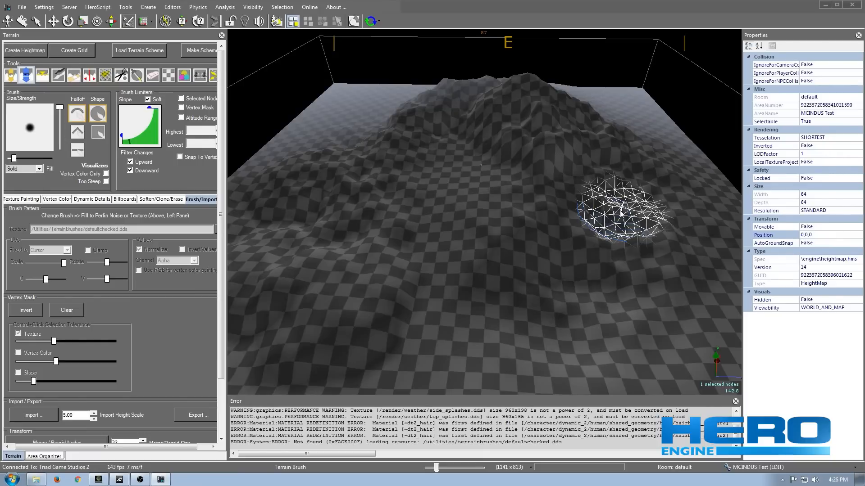
mouse_move(627, 200)
left_mouse_down()
mouse_move(623, 170)
mouse_move(574, 156)
mouse_move(521, 162)
mouse_move(570, 157)
mouse_move(552, 156)
mouse_move(559, 151)
mouse_move(590, 198)
mouse_move(623, 198)
mouse_move(634, 186)
mouse_move(620, 205)
mouse_move(606, 203)
left_mouse_up()
scroll(532, 167, "up", 4)
left_click_drag(476, 143, 456, 171)
scroll(455, 171, "down", 3)
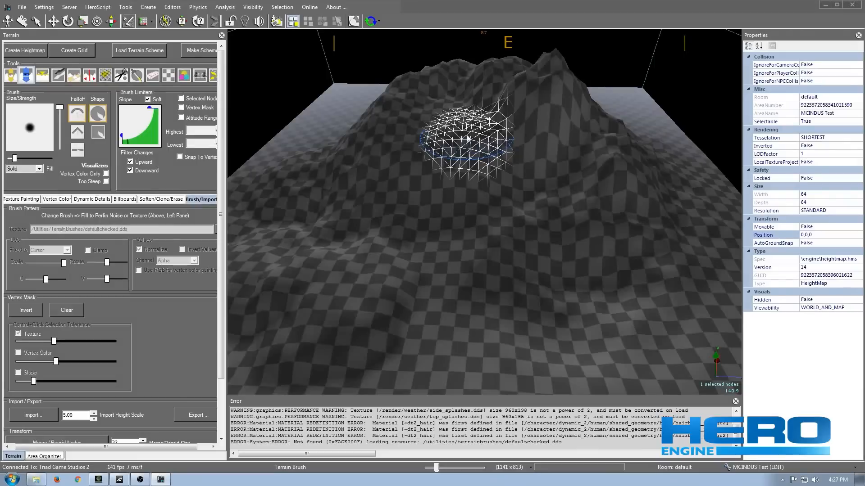
mouse_move(468, 138)
left_mouse_down()
mouse_move(473, 131)
mouse_move(415, 91)
mouse_move(409, 139)
mouse_move(351, 149)
mouse_move(356, 172)
mouse_move(441, 153)
mouse_move(483, 123)
mouse_move(429, 117)
mouse_move(423, 93)
mouse_move(475, 146)
mouse_move(464, 131)
mouse_move(329, 141)
mouse_move(371, 168)
mouse_move(260, 143)
left_mouse_up()
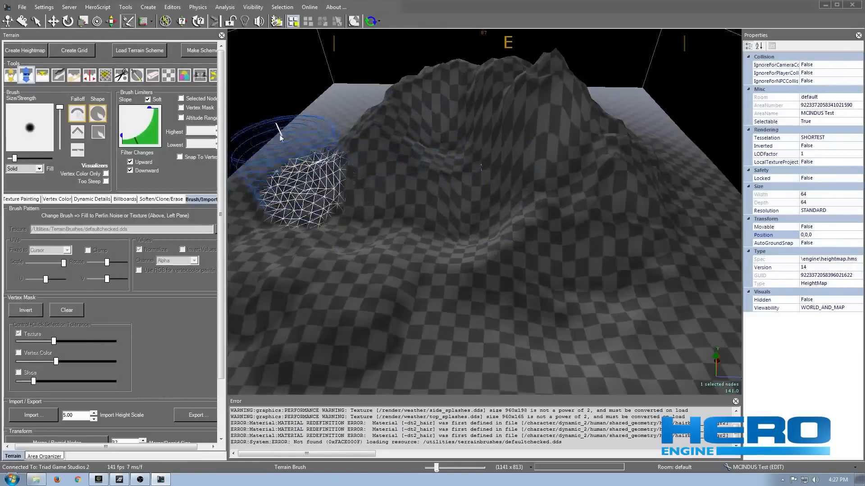
scroll(479, 217, "down", 5)
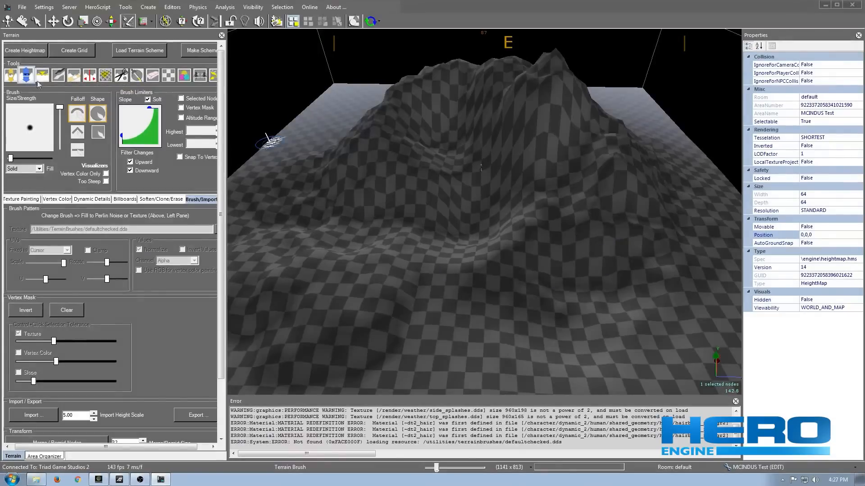
Step: Flatten the slopes around the peak into a high plateau starting from the summit's height, and undo the stroke
left_click(43, 77)
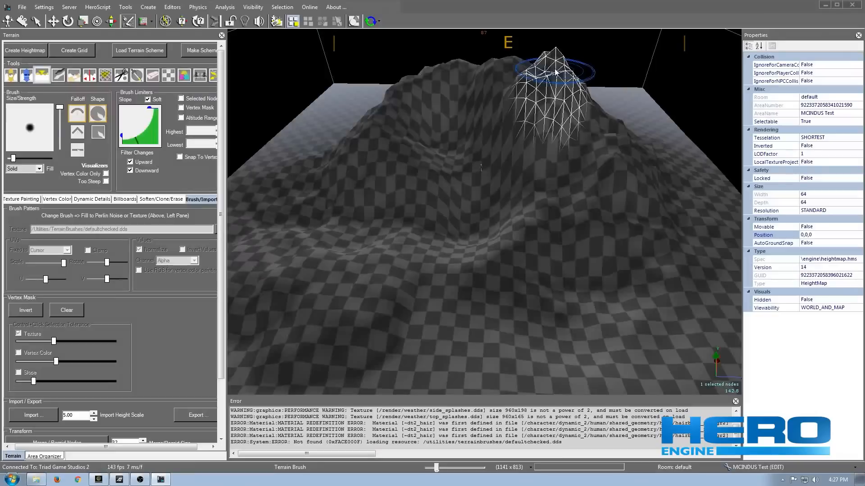
mouse_move(556, 71)
left_mouse_down()
mouse_move(603, 135)
mouse_move(611, 181)
mouse_move(444, 193)
mouse_move(518, 247)
mouse_move(655, 194)
mouse_move(644, 108)
left_mouse_up()
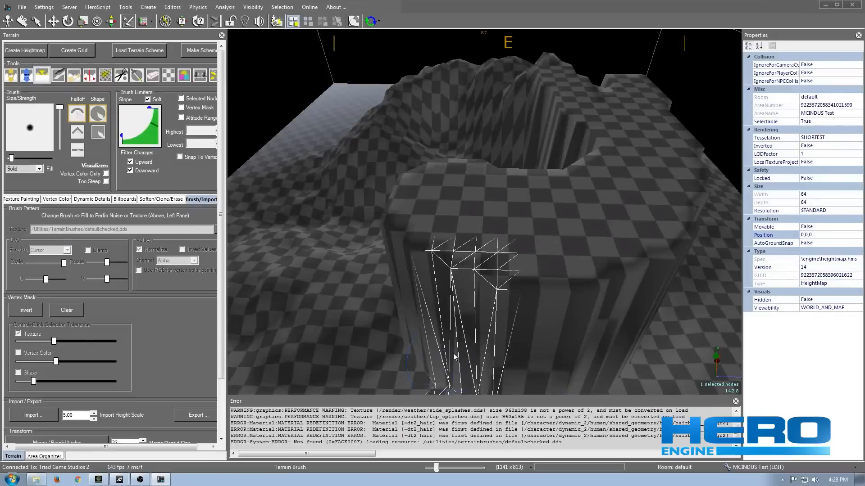
key("ctrl+z")
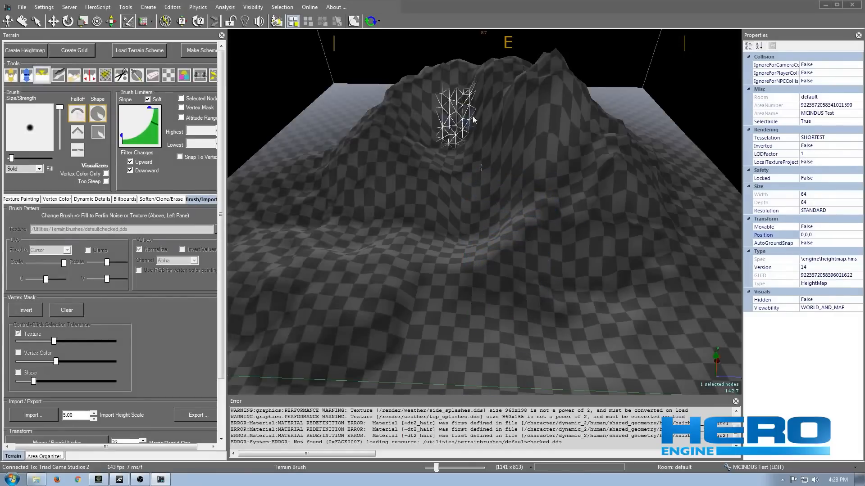
Step: Flatten the basin floor below the peak and extend it into the neighbouring hillside with a smaller flatten brush
key("bracketright")
left_click(519, 133)
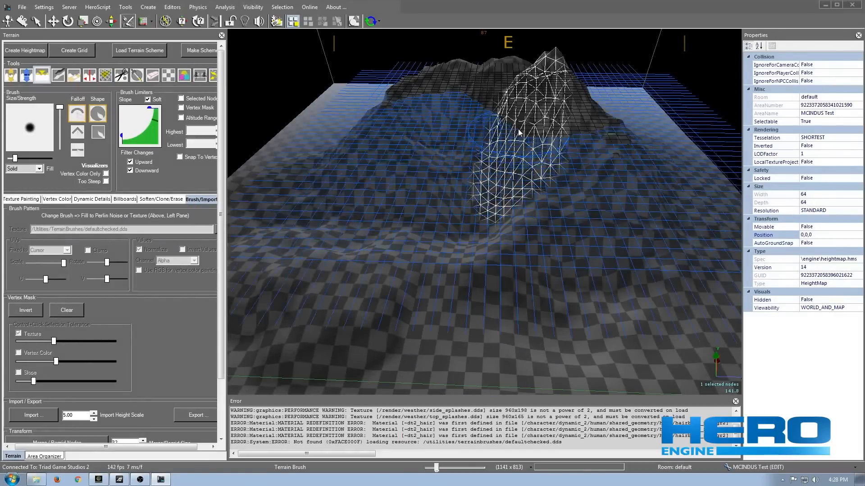
left_click_drag(519, 132, 519, 141)
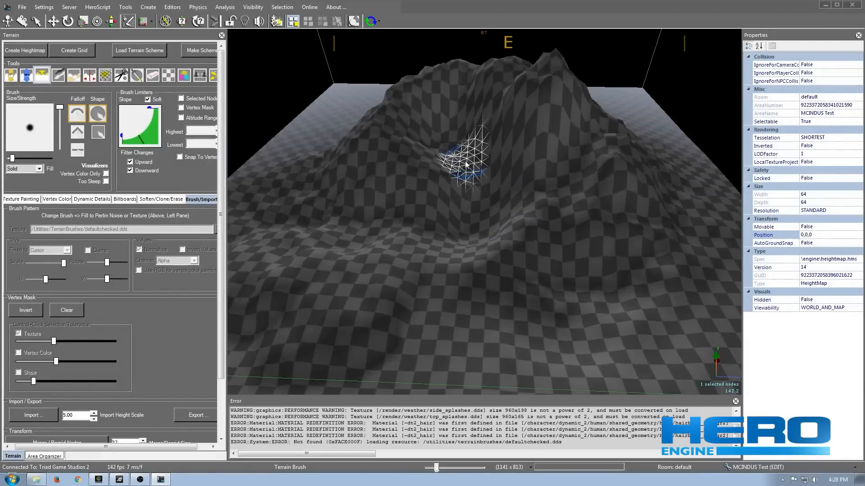
left_click_drag(461, 163, 459, 158)
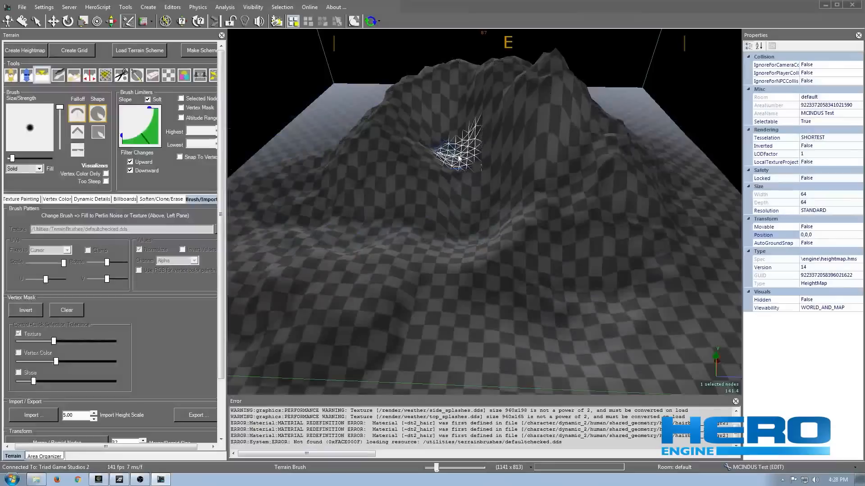
left_click_drag(489, 195, 488, 194)
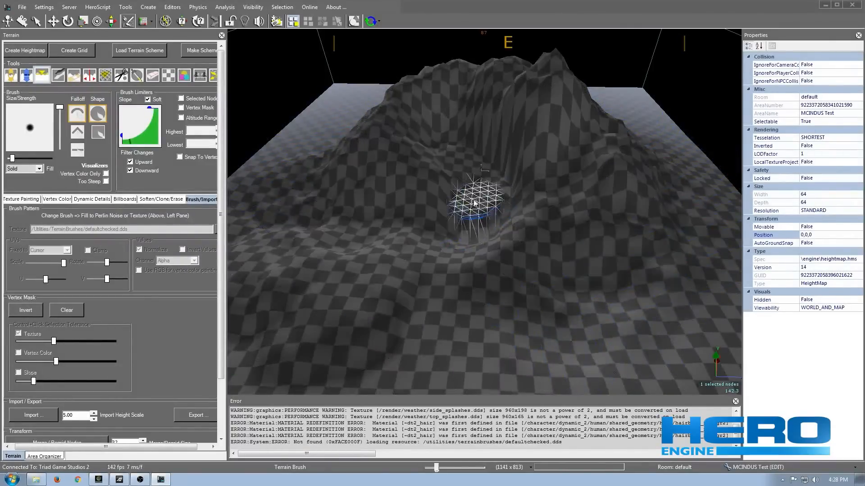
mouse_move(444, 221)
left_mouse_down()
mouse_move(405, 198)
mouse_move(349, 218)
mouse_move(415, 206)
left_mouse_up()
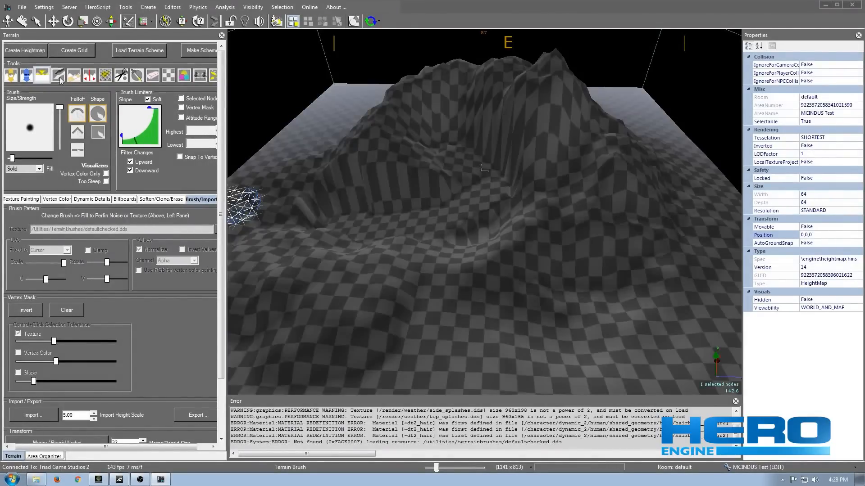
Step: Try Dune Smoothing erosion across the basin walls with a larger Soften brush
left_click(59, 76)
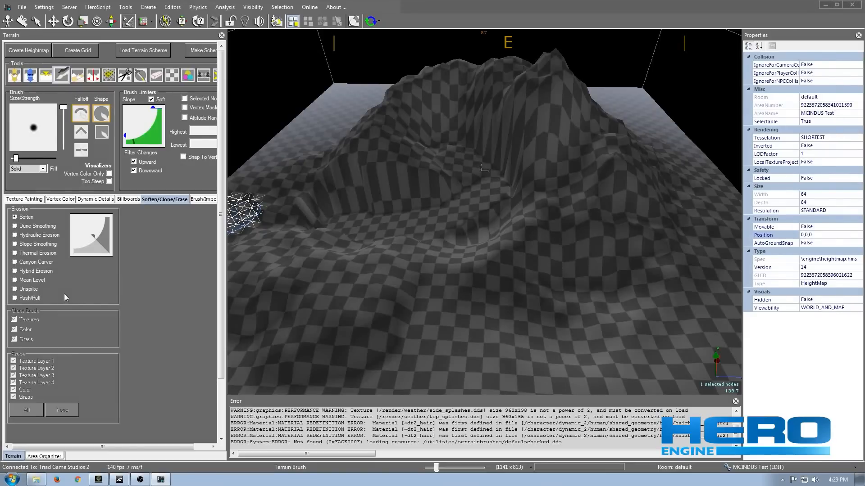
left_click(15, 226)
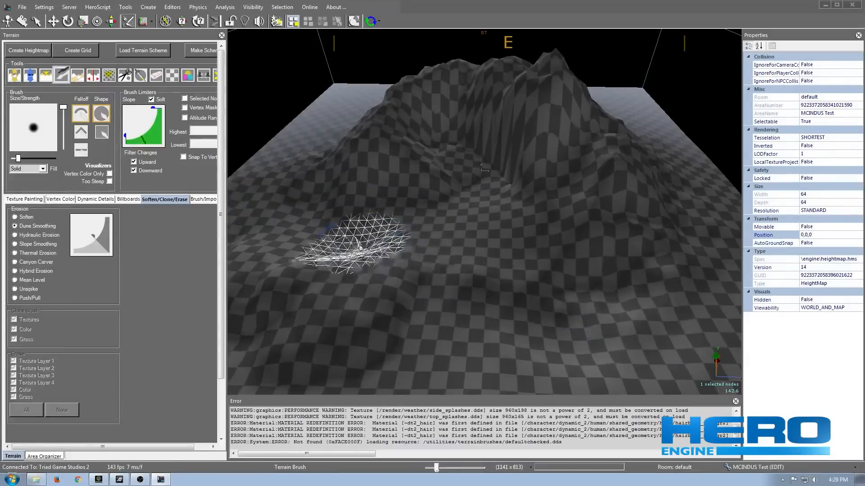
left_click_drag(342, 227, 457, 254)
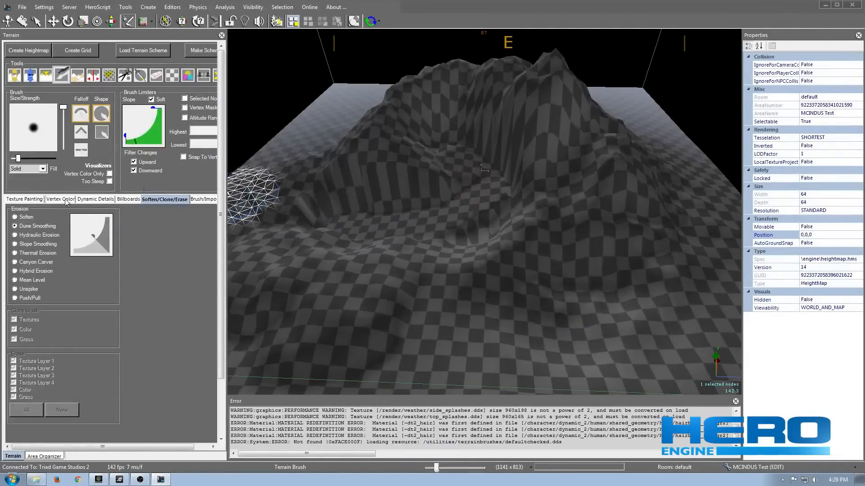
Step: Smooth the basin walls and nearby slopes with Soften erosion, and undo the strokes
left_click(15, 218)
mouse_move(318, 216)
left_mouse_down()
mouse_move(481, 231)
mouse_move(488, 203)
mouse_move(468, 184)
left_mouse_up()
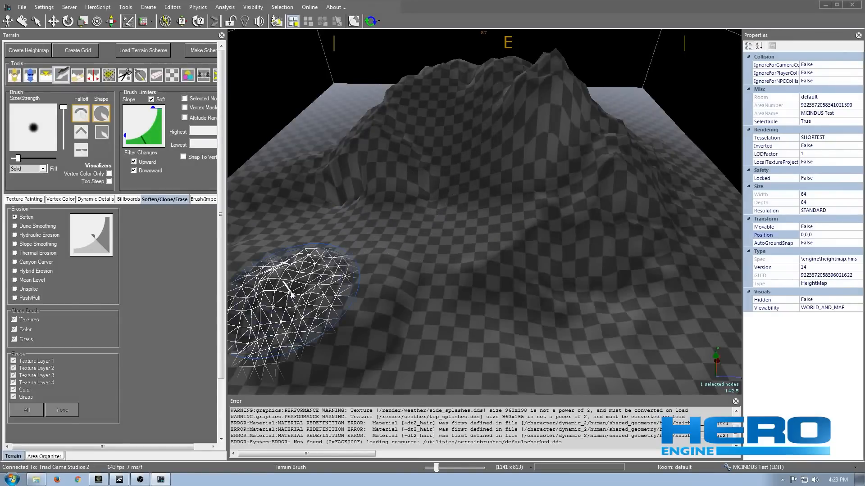
key("ctrl+z")
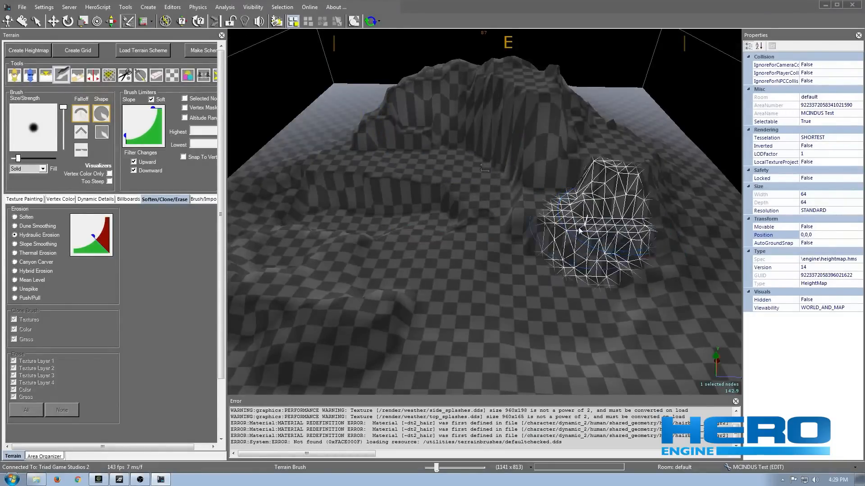
Step: Try Hydraulic Erosion and Slope Smoothing over the mountain and basin, and undo the strokes
mouse_move(431, 191)
left_mouse_down()
mouse_move(531, 163)
mouse_move(581, 89)
mouse_move(485, 170)
left_mouse_up()
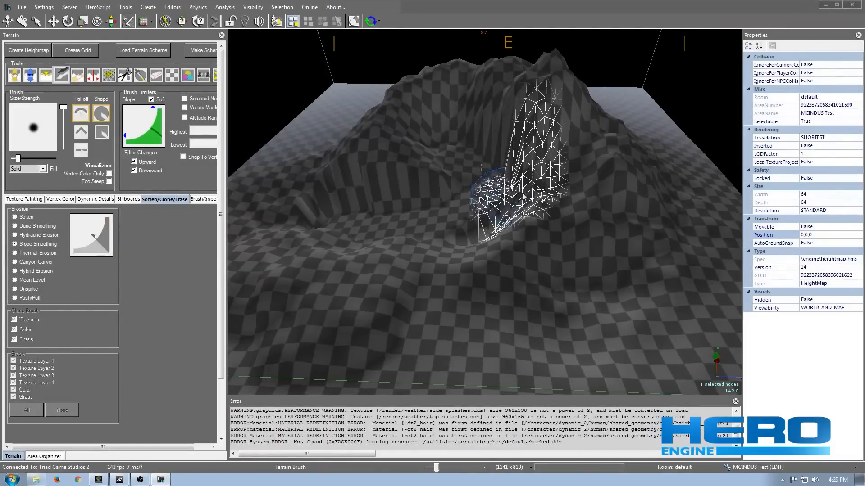
mouse_move(519, 185)
left_mouse_down()
mouse_move(455, 166)
mouse_move(378, 170)
mouse_move(303, 247)
mouse_move(429, 289)
mouse_move(589, 189)
mouse_move(533, 290)
mouse_move(318, 387)
mouse_move(320, 183)
mouse_move(420, 117)
mouse_move(685, 251)
mouse_move(705, 154)
mouse_move(366, 155)
mouse_move(660, 241)
mouse_move(666, 209)
mouse_move(637, 199)
mouse_move(382, 195)
mouse_move(267, 257)
mouse_move(438, 226)
mouse_move(614, 170)
mouse_move(543, 271)
left_mouse_up()
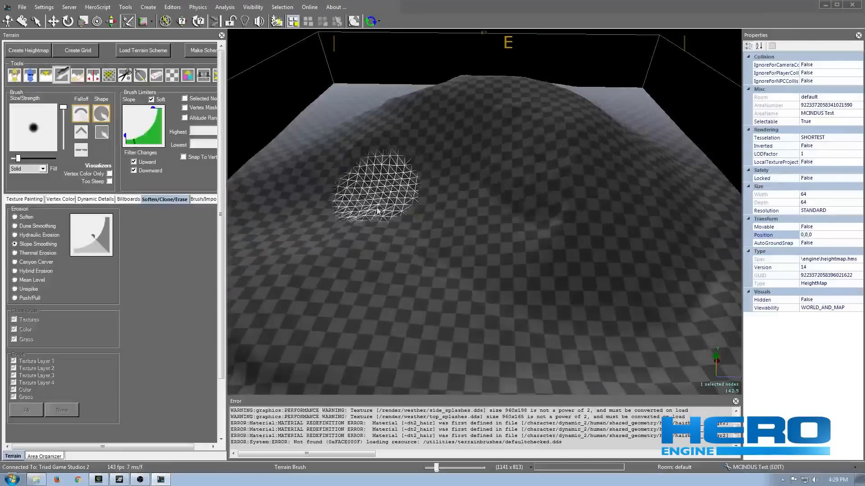
key("ctrl+z")
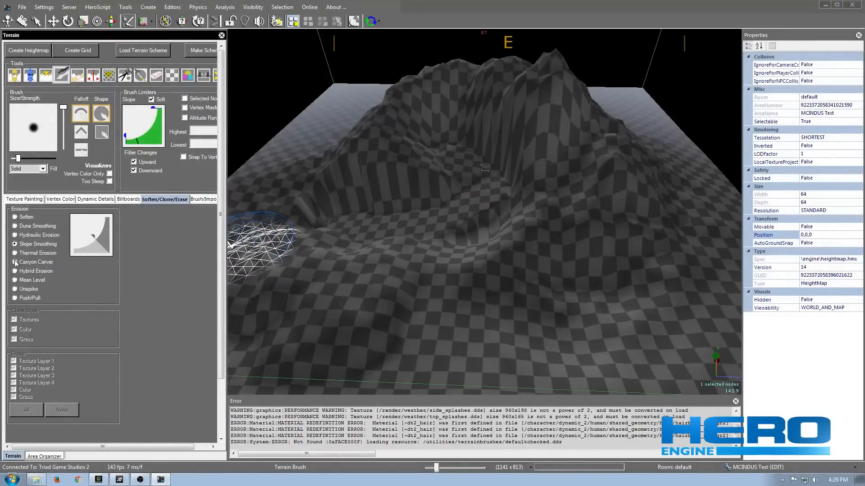
Step: Try Canyon Carver and Mean Level erosion on the slopes and basin, and undo the strokes
left_click(15, 263)
mouse_move(511, 272)
left_mouse_down()
mouse_move(551, 199)
mouse_move(479, 223)
mouse_move(477, 186)
mouse_move(439, 167)
mouse_move(337, 180)
mouse_move(283, 232)
mouse_move(498, 245)
mouse_move(541, 336)
mouse_move(687, 266)
mouse_move(707, 199)
mouse_move(640, 262)
mouse_move(503, 148)
mouse_move(331, 145)
mouse_move(521, 348)
mouse_move(492, 344)
mouse_move(328, 241)
mouse_move(232, 195)
left_mouse_up()
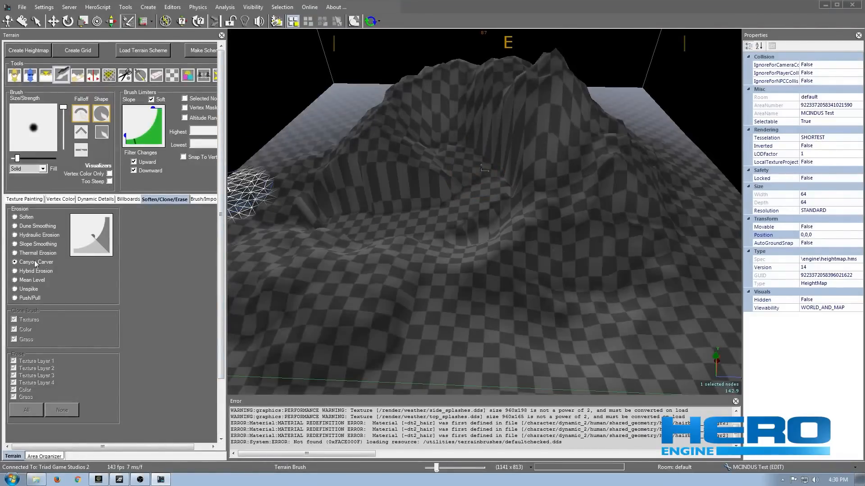
left_click(15, 280)
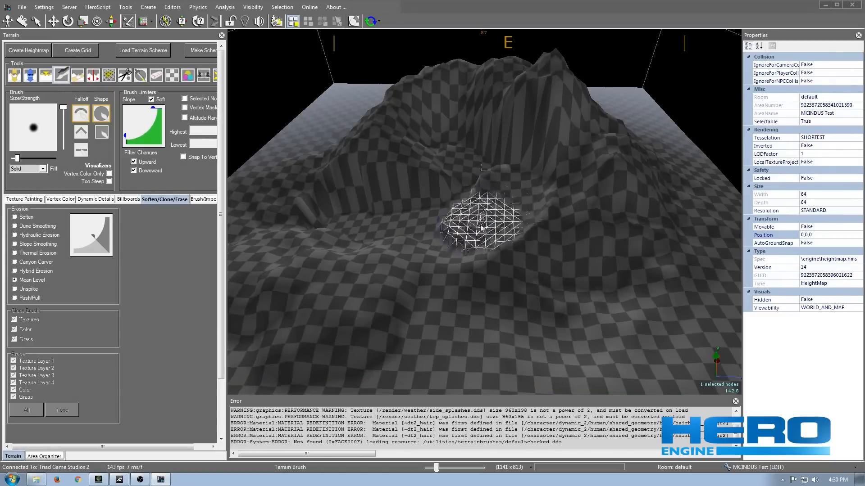
mouse_move(448, 165)
left_mouse_down()
mouse_move(361, 207)
mouse_move(425, 222)
mouse_move(534, 191)
mouse_move(482, 247)
mouse_move(617, 194)
mouse_move(521, 185)
mouse_move(497, 222)
left_mouse_up()
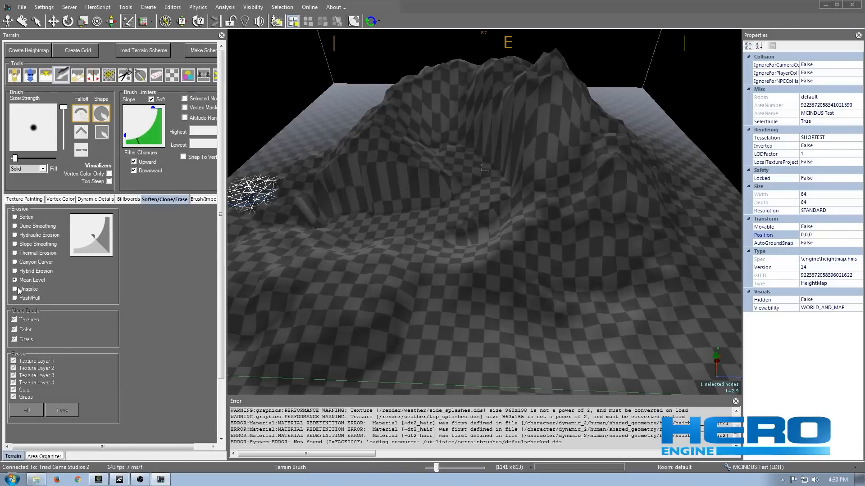
Step: Raise rough spikes on the mountain with a large Perlin Noise height brush, and smooth them with Unspike erosion
scroll(447, 187, "up", 3)
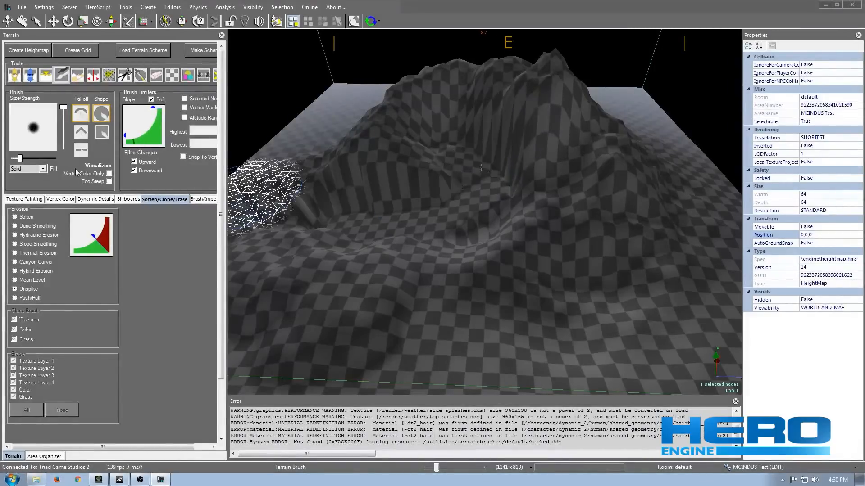
left_click(43, 168)
left_click(21, 75)
scroll(477, 179, "up", 6)
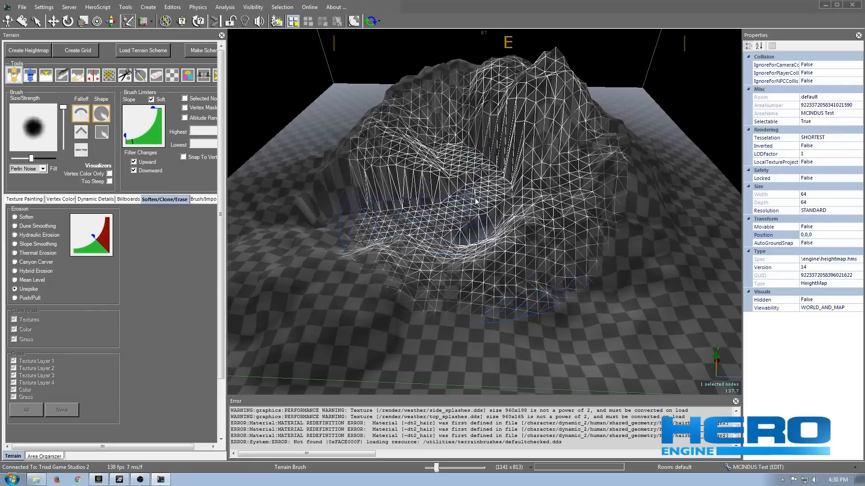
left_click_drag(477, 179, 477, 180)
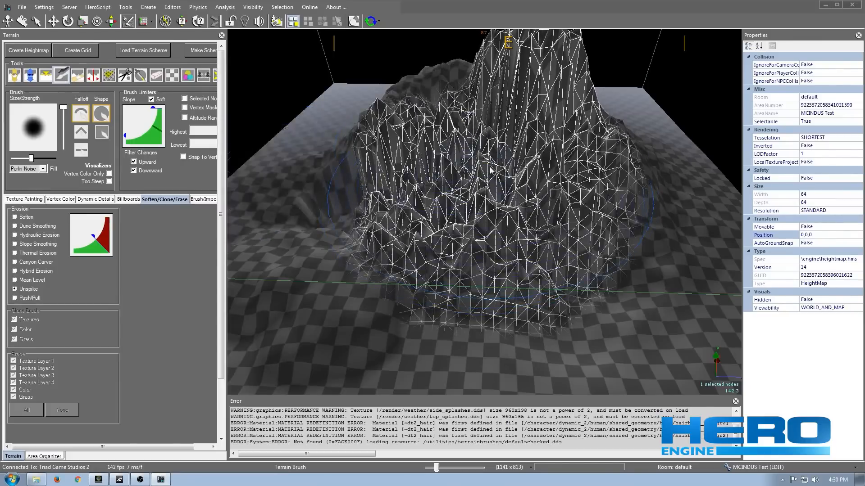
scroll(513, 187, "down", 2)
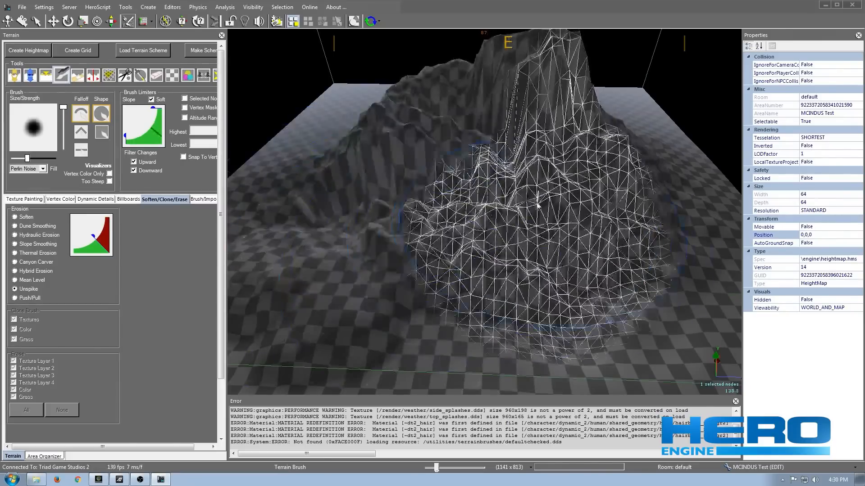
scroll(451, 226, "down", 3)
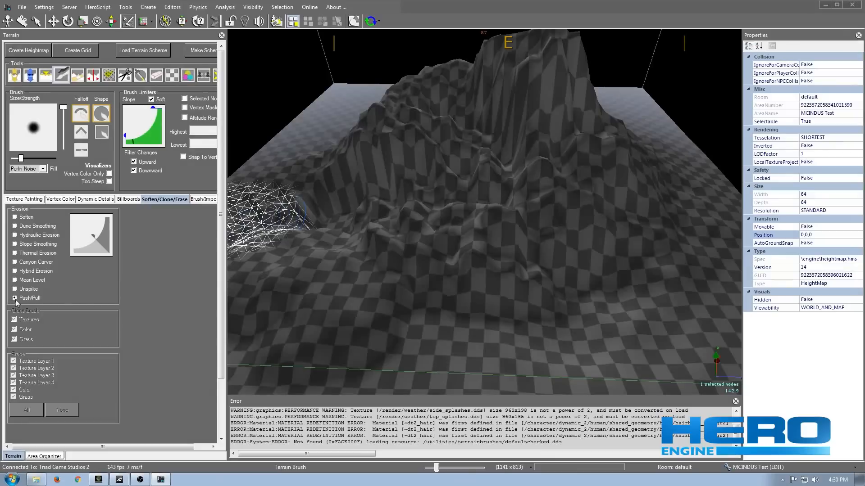
Step: Try Push/Pull erosion with a Solid fill at different brush sizes on the spiky slopes, and undo the terrain changes
mouse_move(531, 203)
left_mouse_down()
mouse_move(480, 207)
mouse_move(429, 225)
mouse_move(506, 247)
mouse_move(531, 244)
left_mouse_up()
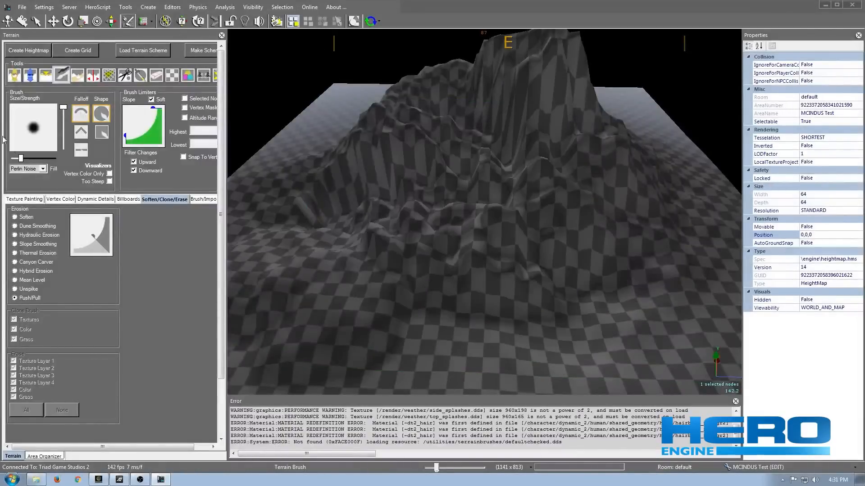
left_click(42, 169)
left_click(25, 177)
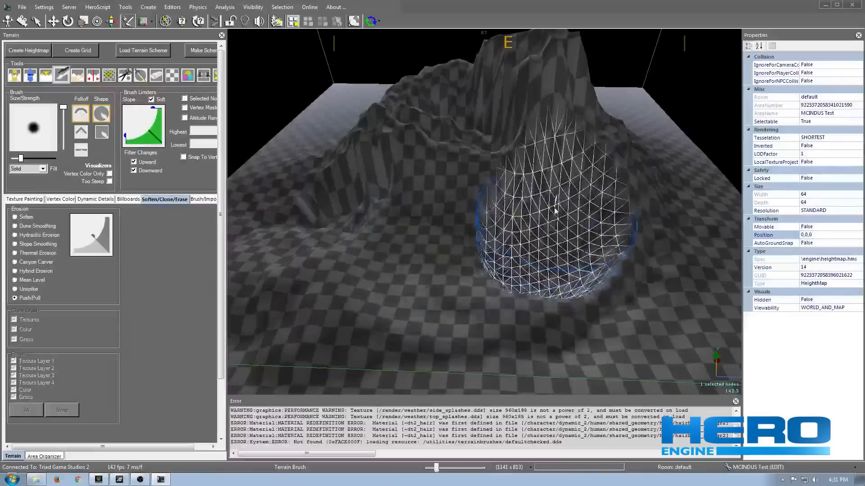
left_click_drag(556, 211, 430, 211)
scroll(502, 233, "up", 3)
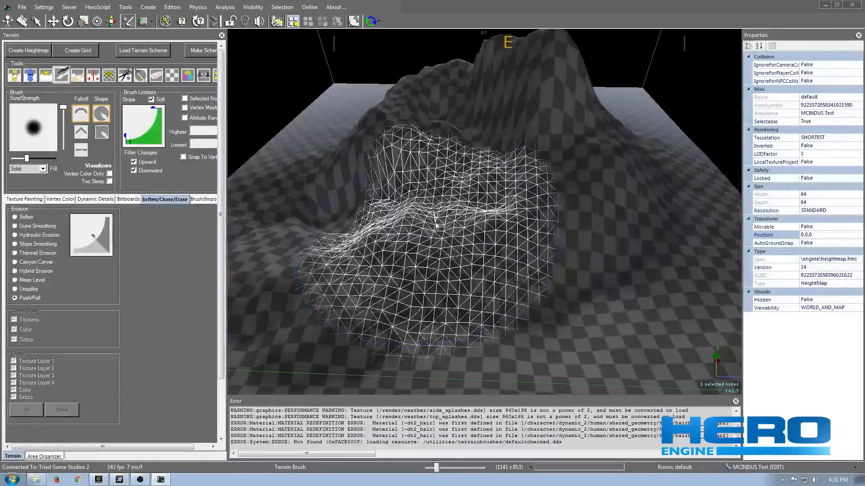
scroll(495, 270, "down", 3)
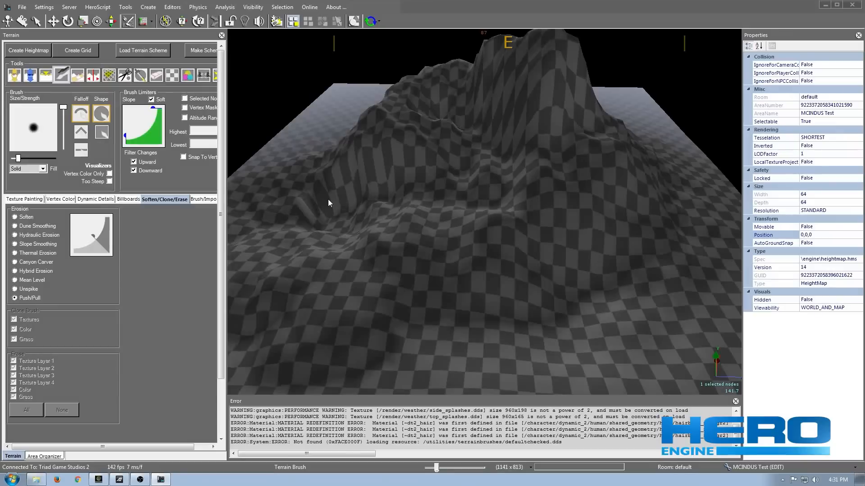
mouse_move(328, 199)
left_mouse_down()
mouse_move(473, 196)
mouse_move(454, 200)
mouse_move(493, 191)
left_mouse_up()
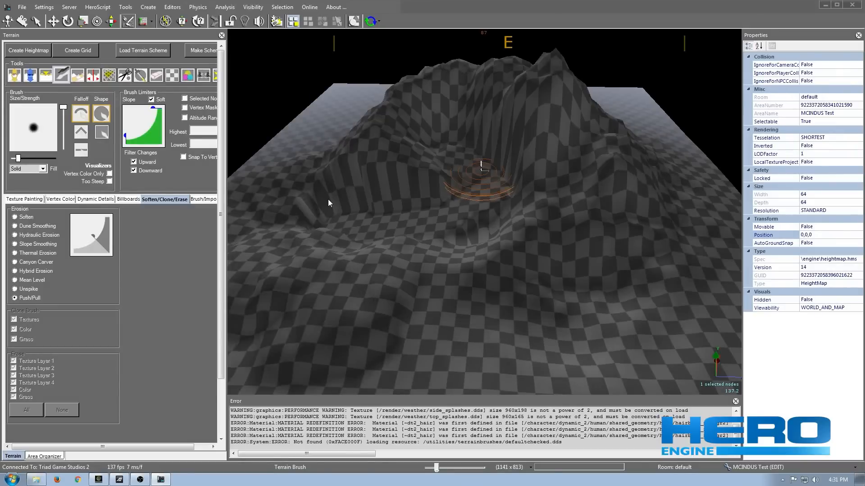
Step: Try Hydraulic Erosion limited to the steepest slopes, undo the stroke, and erode the mountain and basin with a wider slope range
left_click(15, 271)
left_click(89, 239)
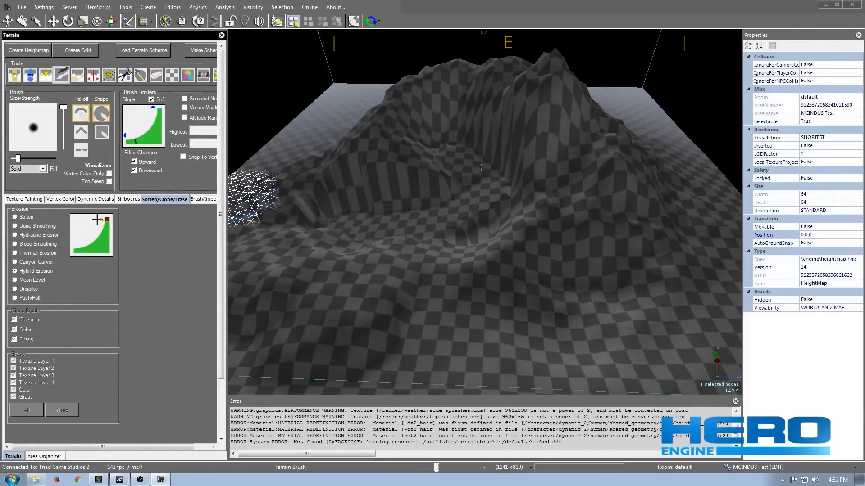
left_click(15, 236)
left_click_drag(93, 241, 105, 223)
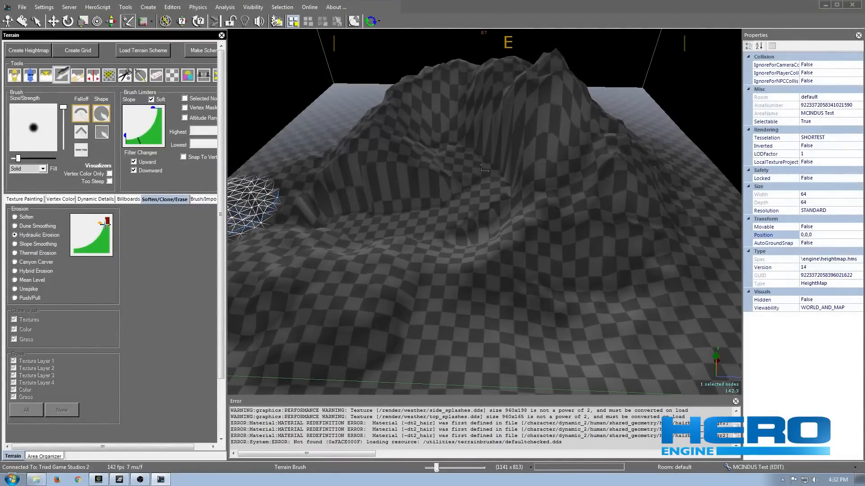
mouse_move(467, 177)
left_mouse_down()
mouse_move(538, 189)
mouse_move(536, 111)
mouse_move(396, 127)
left_mouse_up()
key("ctrl+z")
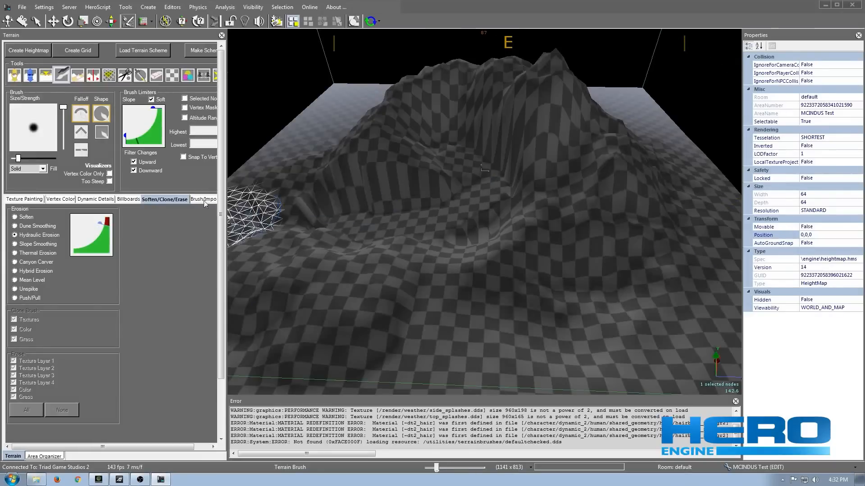
left_click(99, 226)
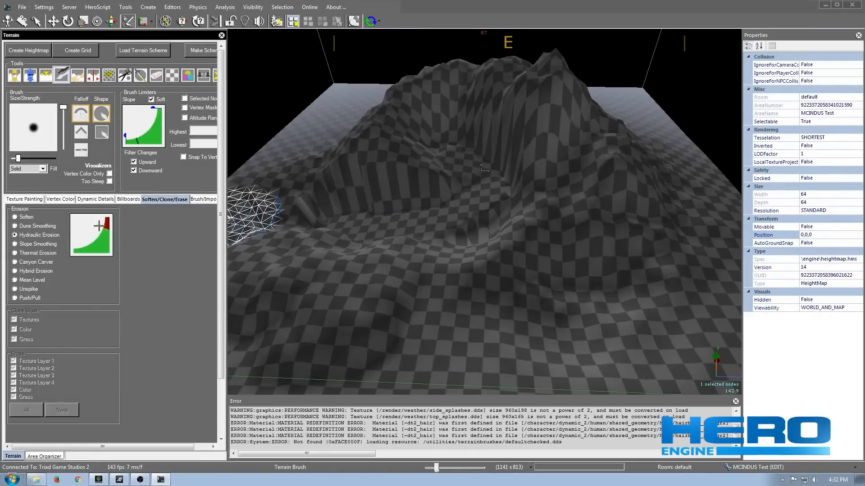
mouse_move(477, 154)
left_mouse_down()
mouse_move(488, 138)
mouse_move(480, 220)
mouse_move(602, 261)
mouse_move(329, 228)
mouse_move(358, 332)
mouse_move(293, 261)
mouse_move(305, 163)
mouse_move(403, 101)
mouse_move(521, 150)
mouse_move(590, 248)
mouse_move(656, 208)
mouse_move(492, 127)
mouse_move(437, 237)
mouse_move(365, 176)
mouse_move(331, 208)
mouse_move(568, 289)
mouse_move(431, 230)
mouse_move(271, 255)
mouse_move(523, 254)
mouse_move(378, 203)
mouse_move(361, 224)
mouse_move(367, 227)
mouse_move(343, 198)
mouse_move(328, 202)
mouse_move(382, 203)
mouse_move(230, 209)
left_mouse_up()
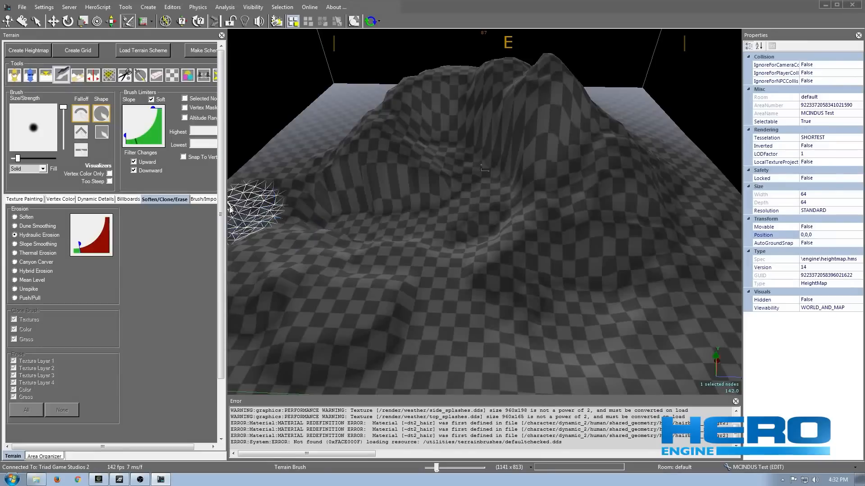
Step: Show the Too Steep visualizer and soften the edges of the steep basin wall using a smaller brush with Soften erosion
left_click(109, 181)
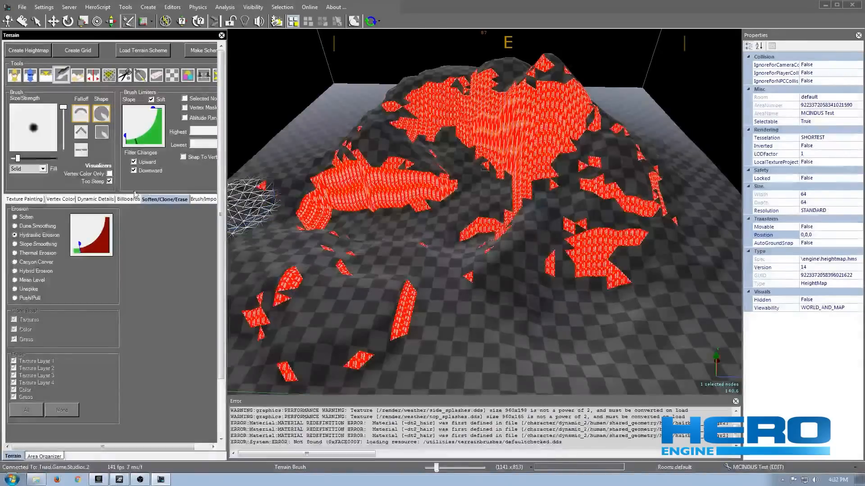
scroll(434, 211, "down", 3)
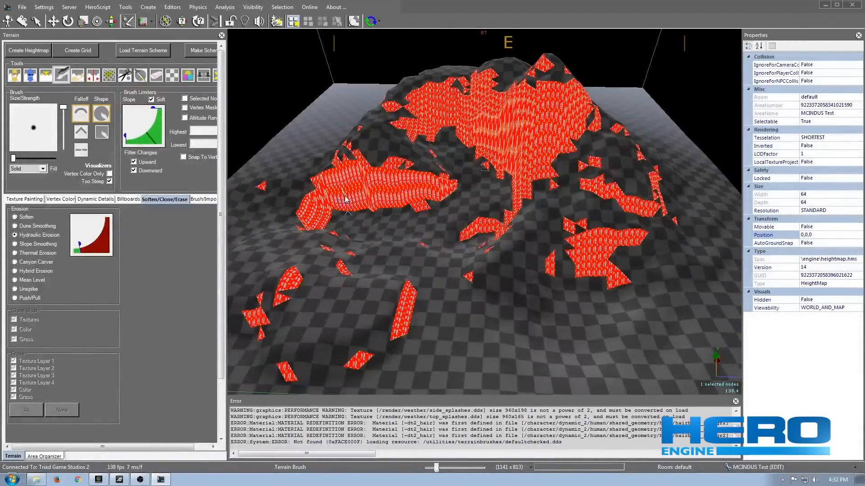
left_click(14, 218)
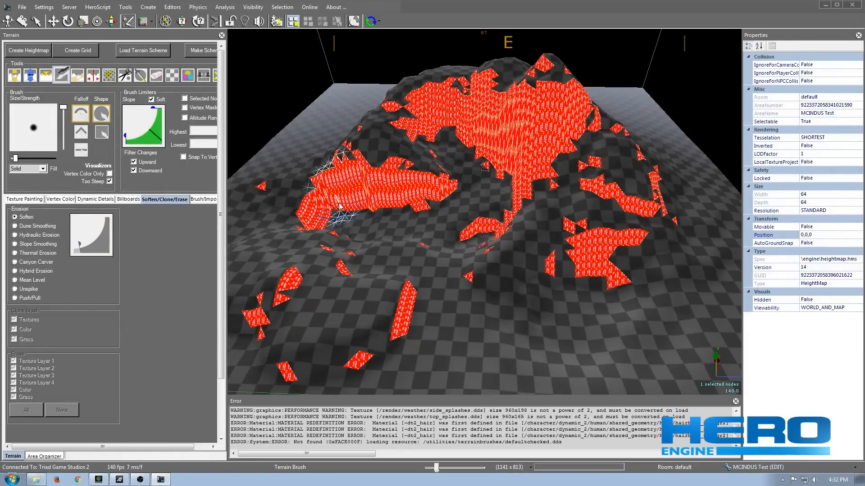
mouse_move(340, 206)
left_mouse_down()
mouse_move(351, 172)
mouse_move(385, 216)
mouse_move(398, 218)
left_mouse_up()
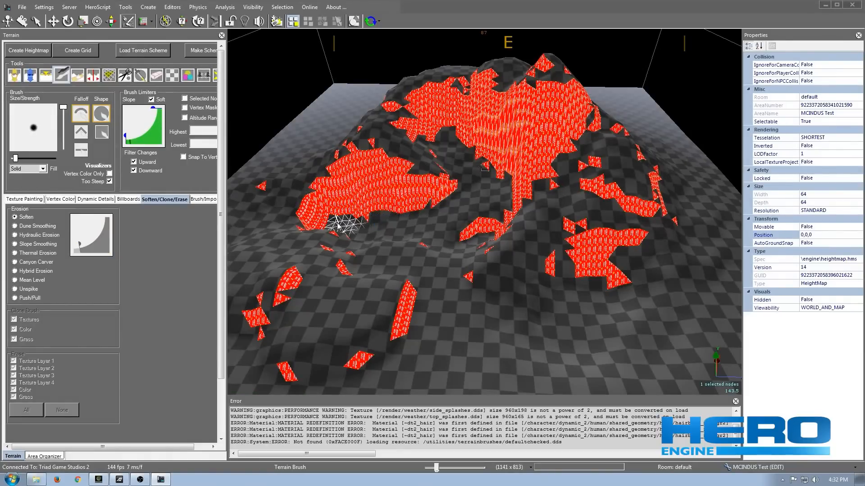
mouse_move(339, 225)
left_mouse_down()
mouse_move(284, 222)
mouse_move(276, 194)
mouse_move(396, 222)
mouse_move(447, 175)
left_mouse_up()
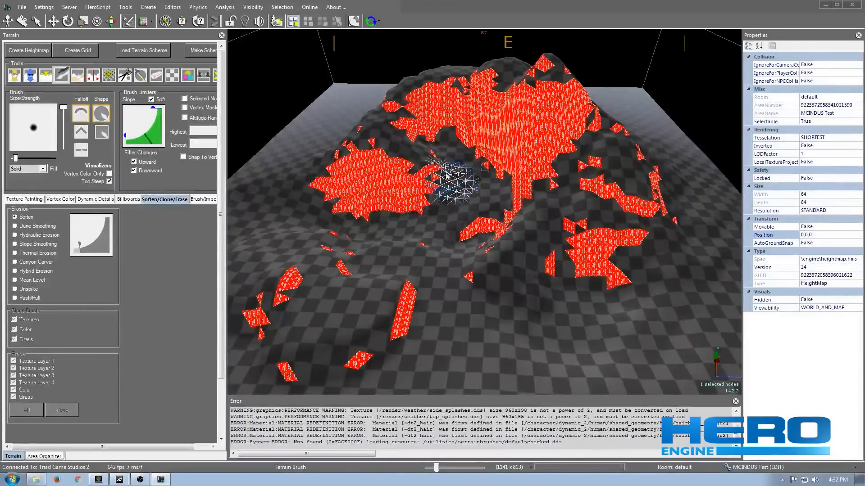
Step: Soften the steep strip at the foot of the mountain face and rework the terrain height around the peak
left_click_drag(508, 123, 527, 116)
mouse_move(518, 185)
left_mouse_down()
mouse_move(518, 219)
mouse_move(490, 250)
mouse_move(638, 243)
mouse_move(464, 258)
mouse_move(454, 224)
mouse_move(451, 233)
left_mouse_up()
right_click_drag(452, 234, 454, 233)
left_click_drag(505, 119, 501, 118)
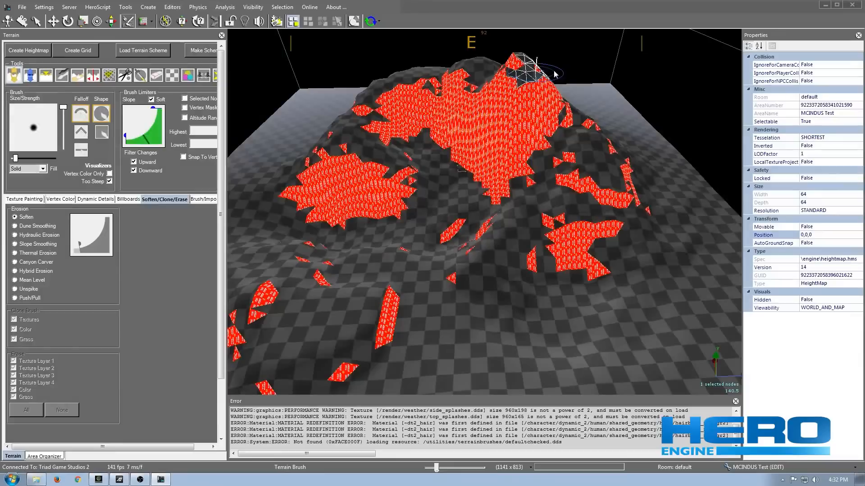
mouse_move(516, 107)
left_mouse_down()
mouse_move(509, 67)
mouse_move(476, 76)
left_mouse_up()
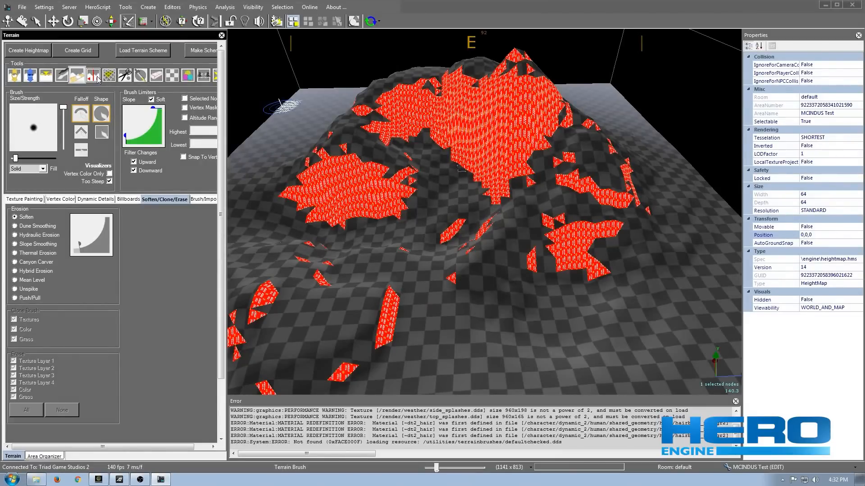
Step: Split the heightmap with the Split tool in both directions, producing three separate pieces
left_click(93, 75)
key("shift")
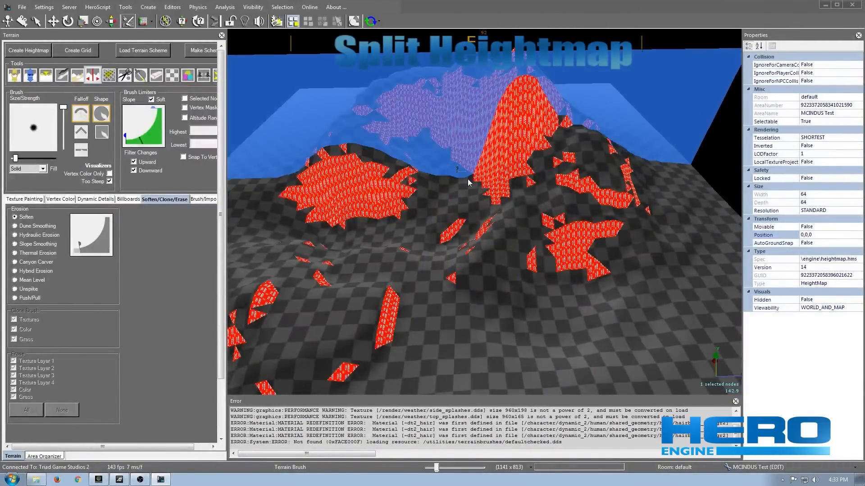
left_click(472, 195)
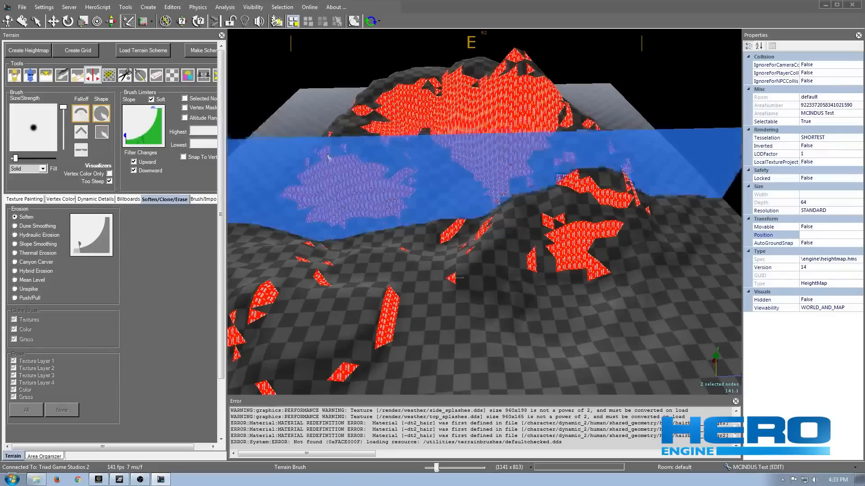
key("shift")
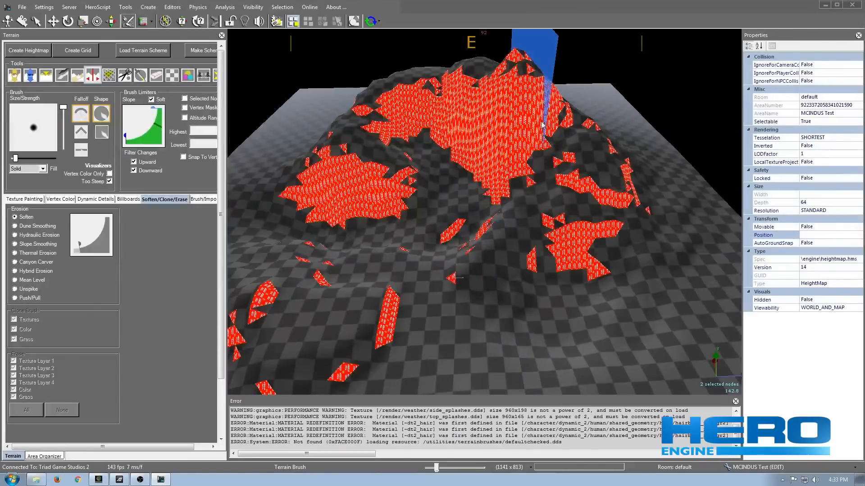
left_click(360, 132)
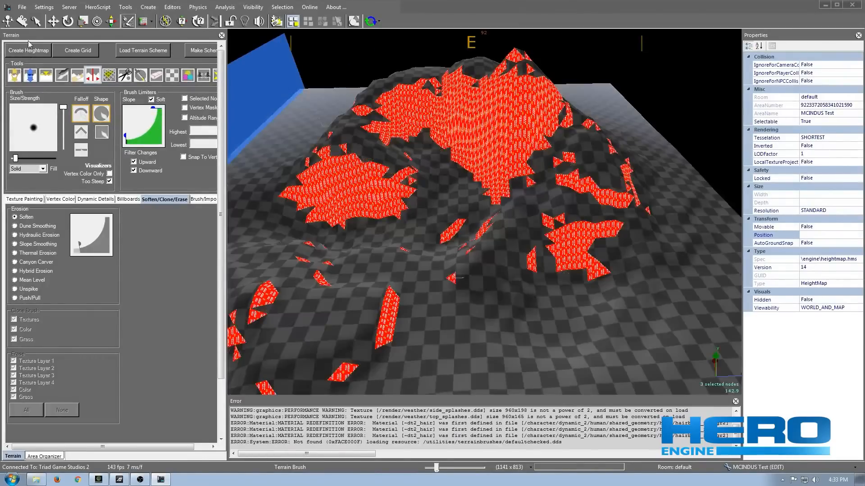
Step: Select the split-off 35 x 44 mountain piece with the Move tool and raise it to a height of 0.4203
left_click(52, 21)
left_click(510, 99)
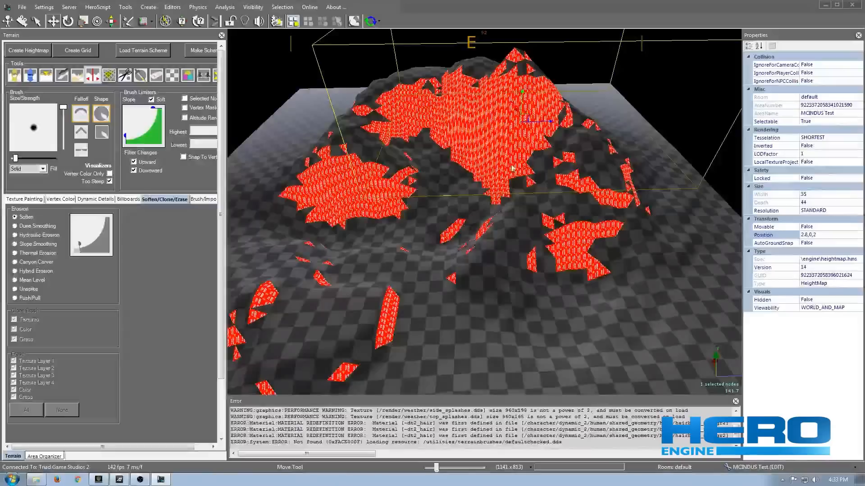
right_click_drag(509, 188, 505, 187)
left_click(309, 158)
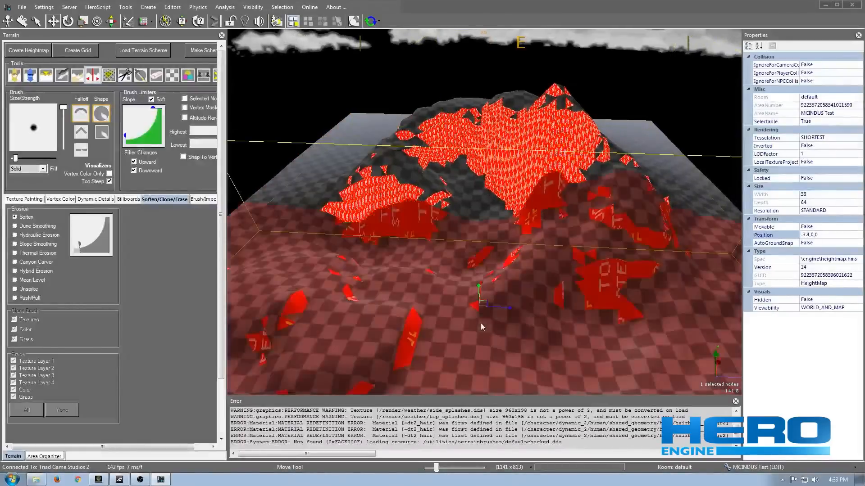
left_click(553, 139)
left_click_drag(561, 133, 563, 120)
right_click_drag(338, 220, 345, 220)
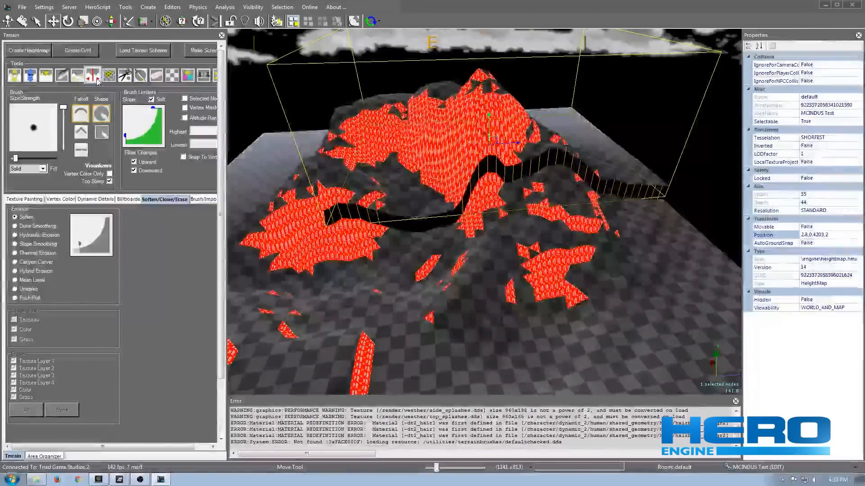
Step: Close the gap around the raised mountain piece with the Stitch Edges Together brush, working around both open sides
left_click(81, 77)
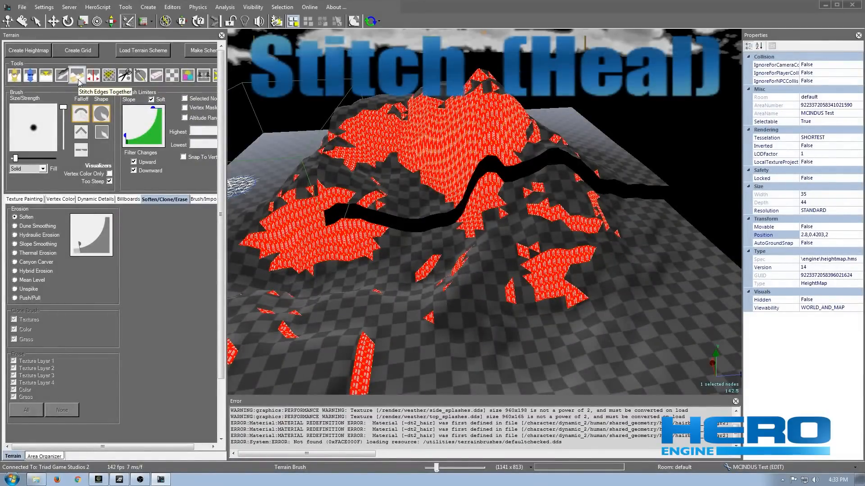
left_click_drag(655, 190, 634, 196)
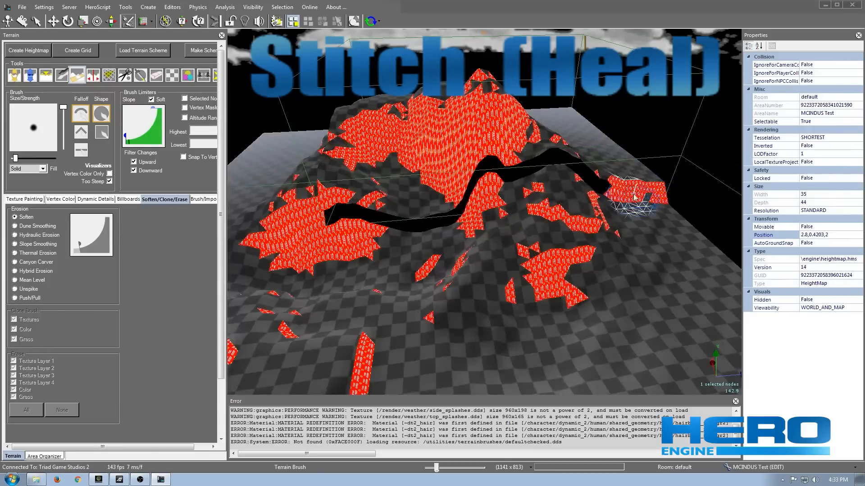
mouse_move(580, 175)
left_mouse_down()
mouse_move(525, 200)
mouse_move(382, 224)
mouse_move(343, 180)
left_mouse_up()
right_click_drag(344, 180, 457, 234)
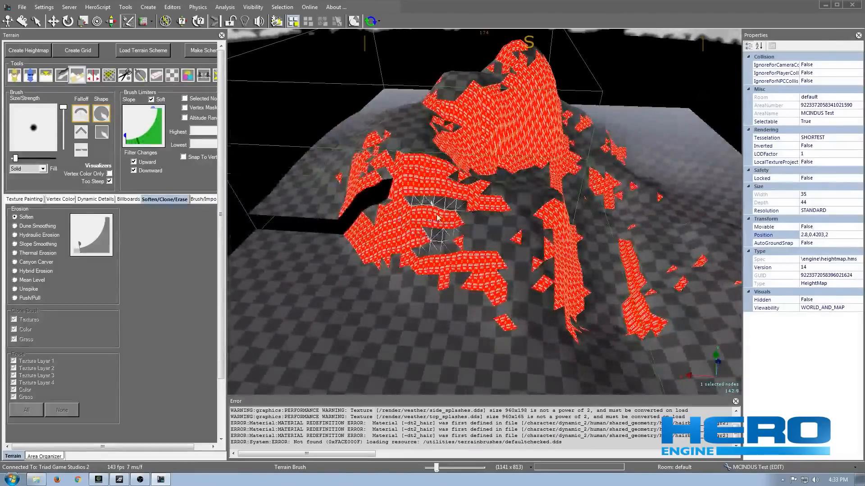
mouse_move(437, 218)
left_mouse_down()
mouse_move(356, 212)
mouse_move(299, 185)
mouse_move(246, 194)
left_mouse_up()
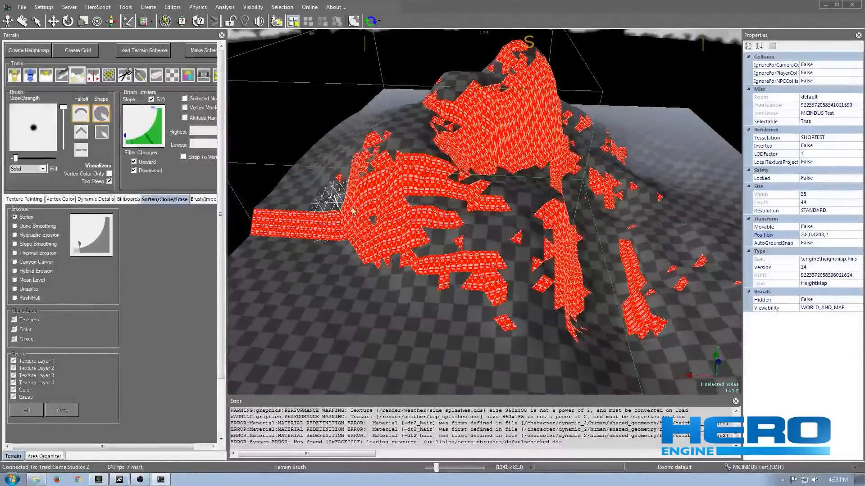
right_click_drag(353, 212, 330, 218)
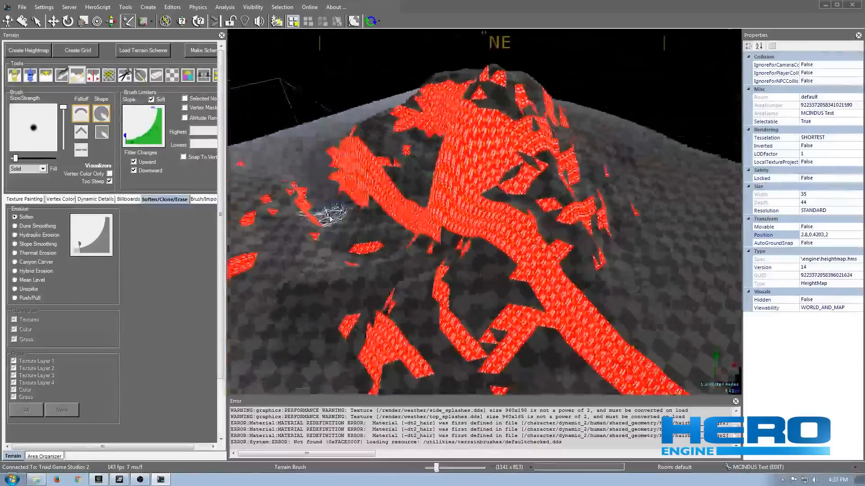
Step: Undo the stitching, the piece's move and the splits, and reselect the whole heightmap
key("ctrl+z")
key("ctrl+z")
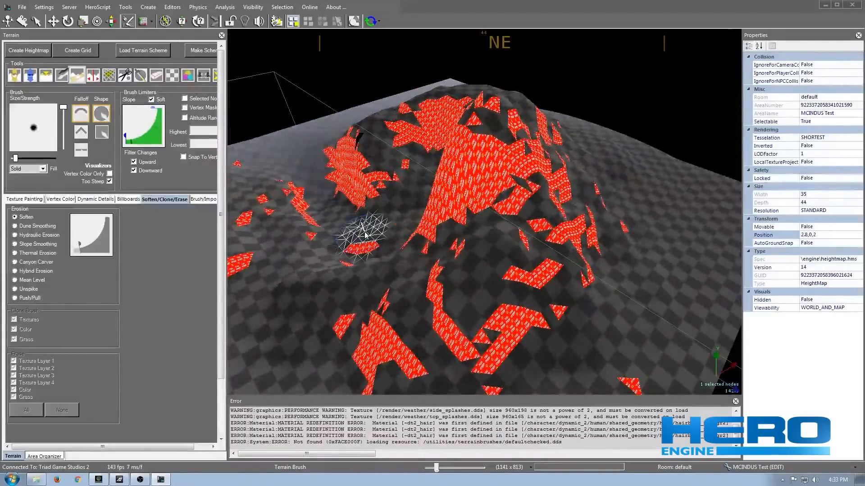
key("ctrl+z")
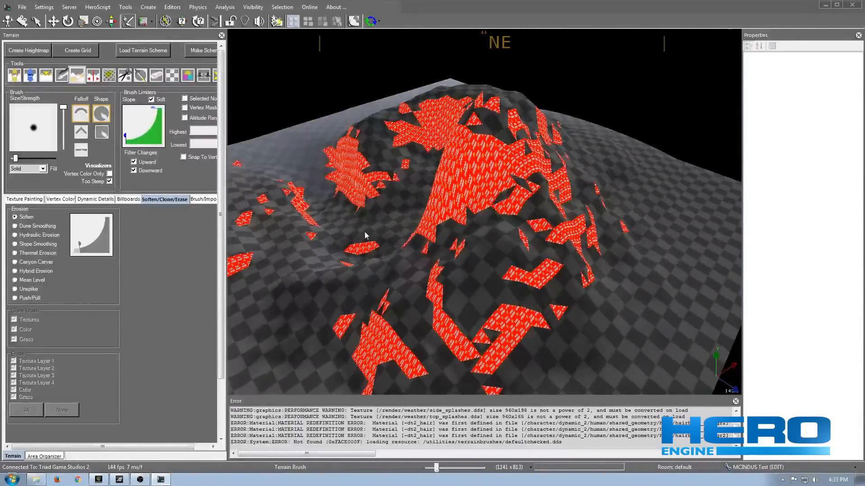
right_click_drag(364, 232, 387, 236)
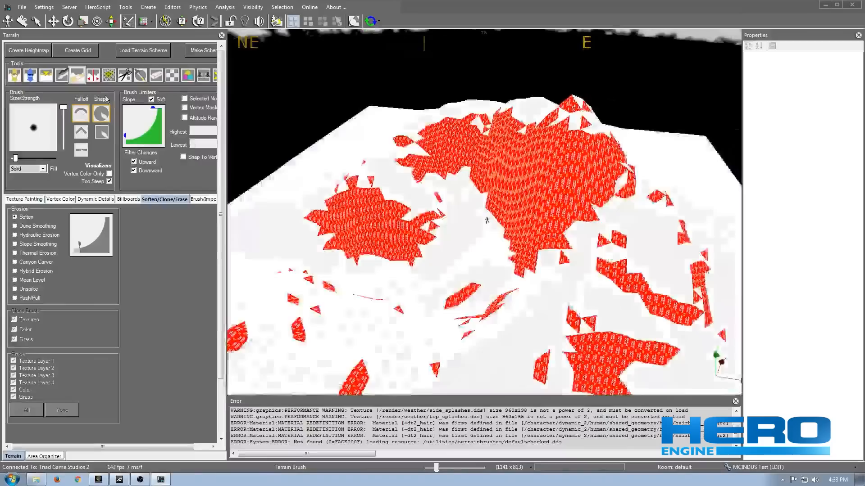
left_click(441, 259)
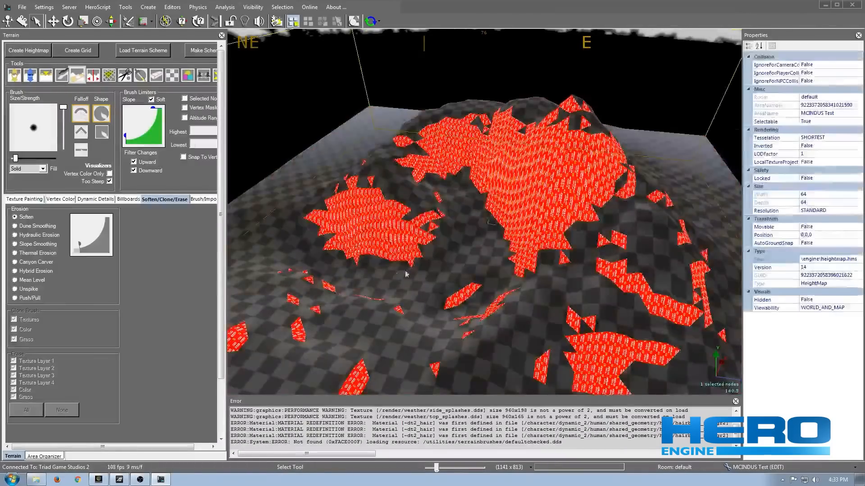
Step: Try the Cut Holes tool with a small brush on the saddle between the basin wall and the mountain
right_click_drag(441, 258, 408, 272)
key("w")
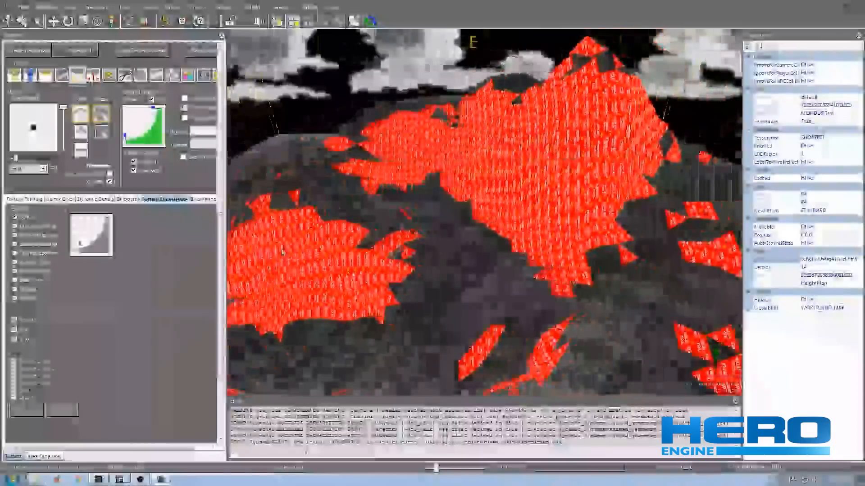
left_click(124, 76)
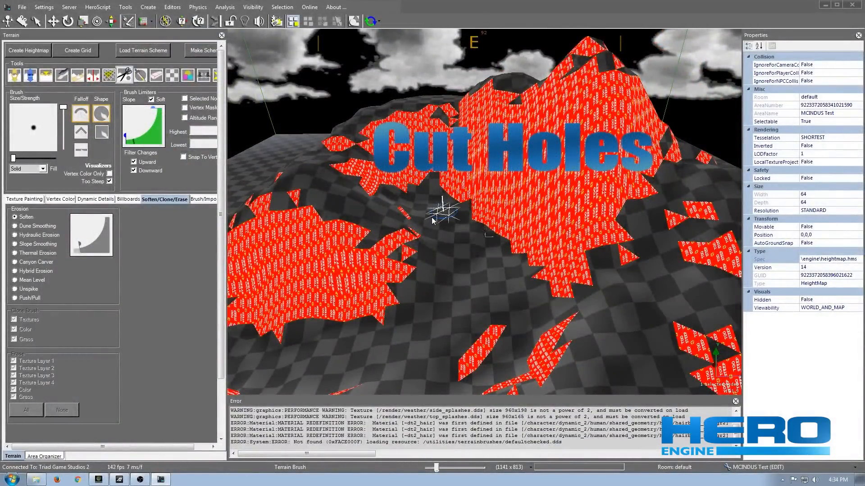
left_click(441, 216)
left_click_drag(425, 209, 394, 221)
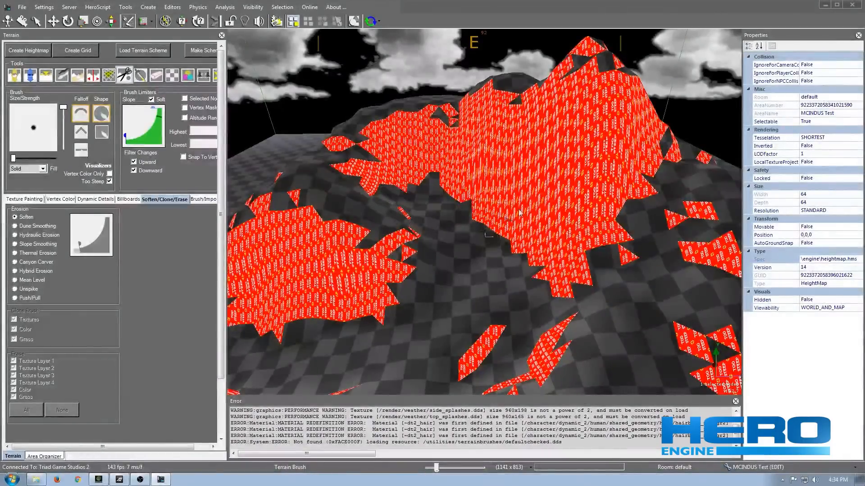
Step: Hide the Too Steep visualizer, cut holes through the mountain face, and restore the terrain surface
left_click(109, 182)
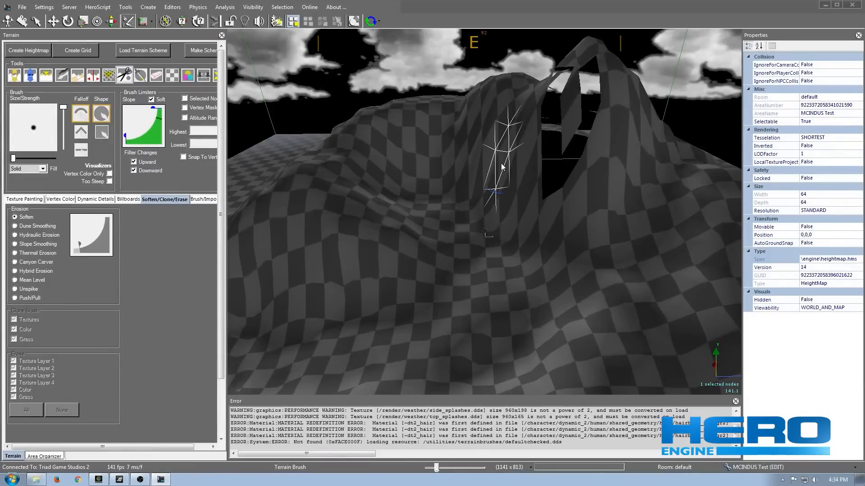
mouse_move(540, 174)
left_mouse_down()
mouse_move(516, 221)
mouse_move(550, 207)
mouse_move(528, 224)
mouse_move(471, 193)
mouse_move(511, 190)
mouse_move(623, 213)
left_mouse_up()
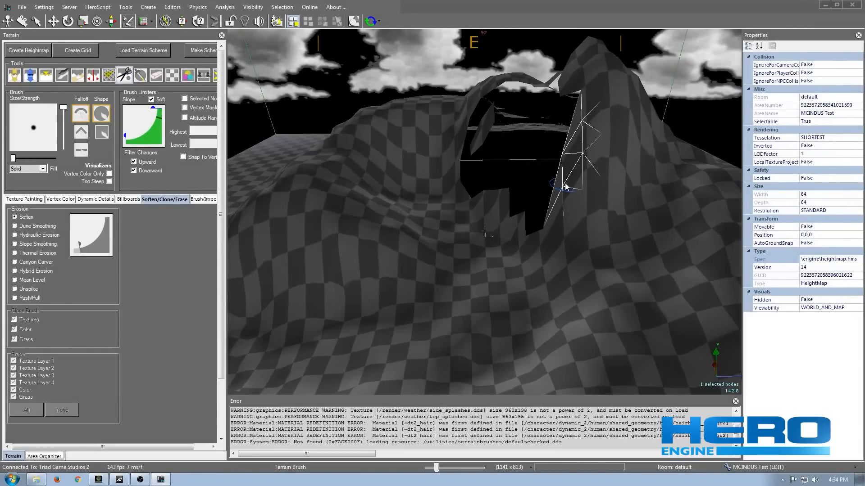
mouse_move(566, 187)
left_mouse_down()
mouse_move(506, 174)
mouse_move(547, 173)
mouse_move(531, 172)
mouse_move(522, 150)
mouse_move(595, 182)
left_mouse_up()
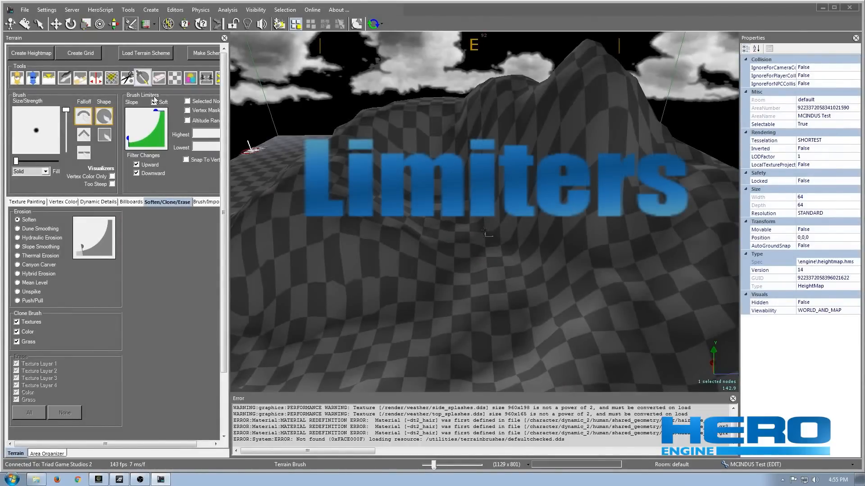
mouse_move(144, 128)
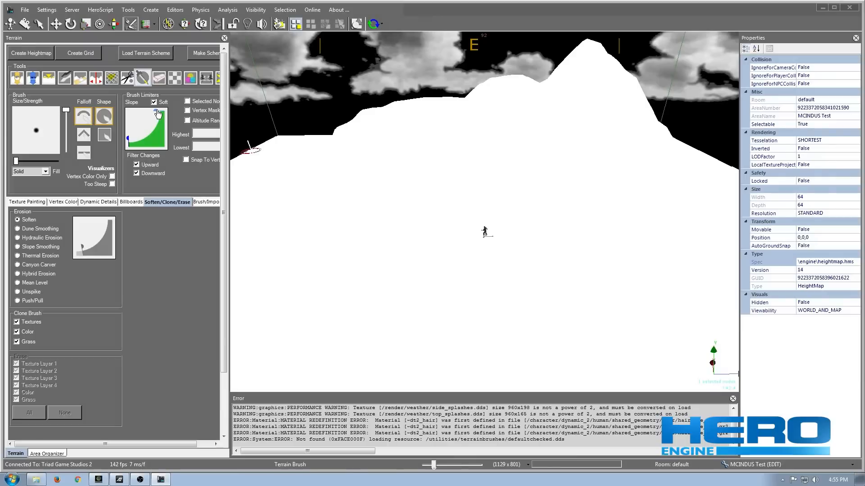
Step: Restrict the soft slope limiter to the steepest slopes and switch to the erosion brush with a slightly larger size
left_click(155, 111)
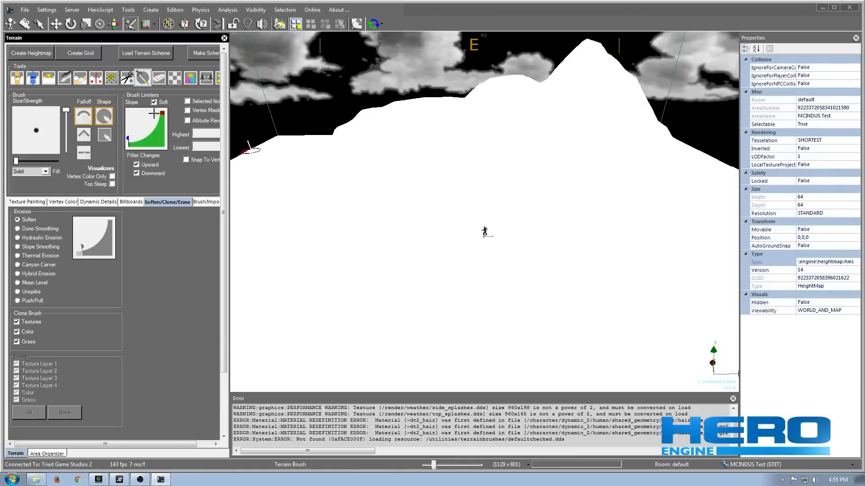
mouse_move(154, 113)
left_mouse_down()
mouse_move(156, 135)
mouse_move(139, 153)
mouse_move(159, 147)
mouse_move(196, 108)
mouse_move(126, 141)
mouse_move(160, 122)
left_mouse_up()
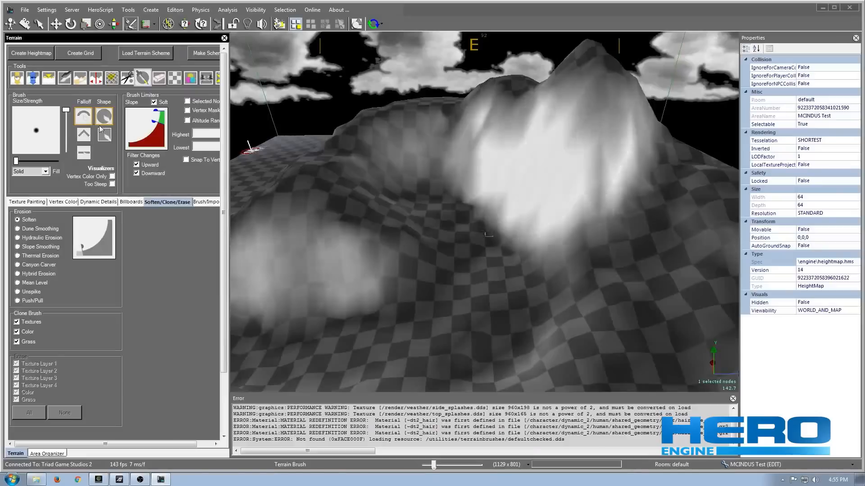
left_click(66, 83)
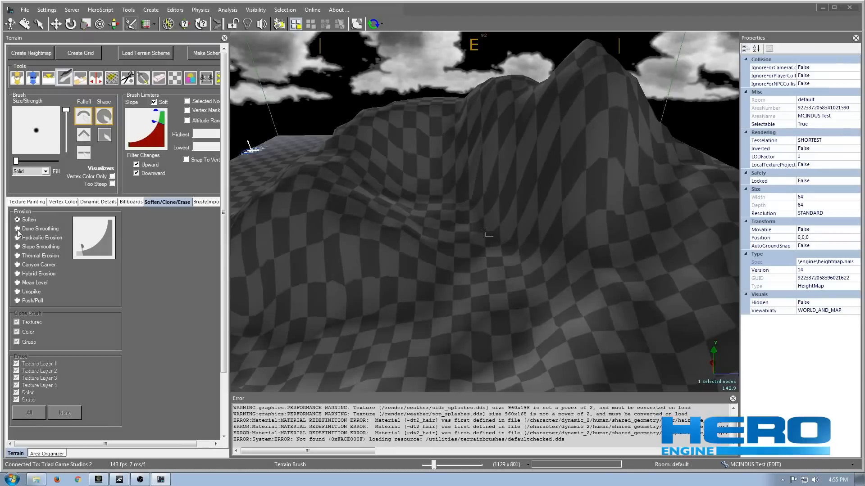
scroll(513, 229, "up", 2)
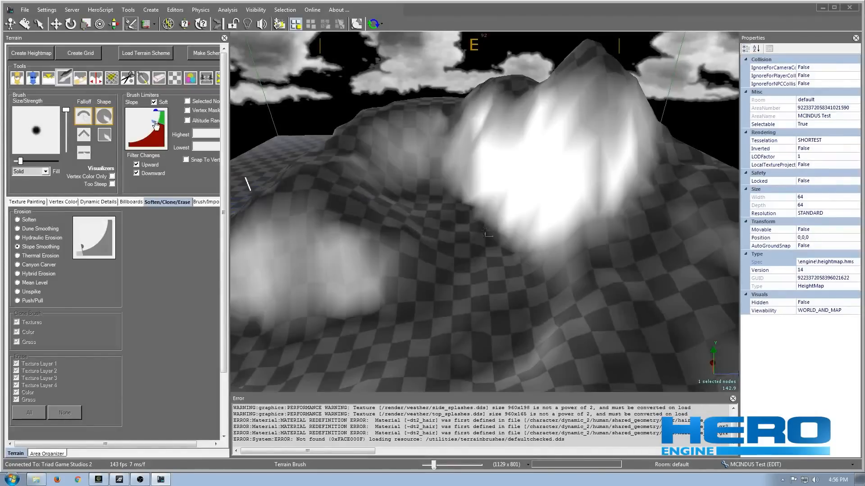
left_click_drag(153, 121, 153, 122)
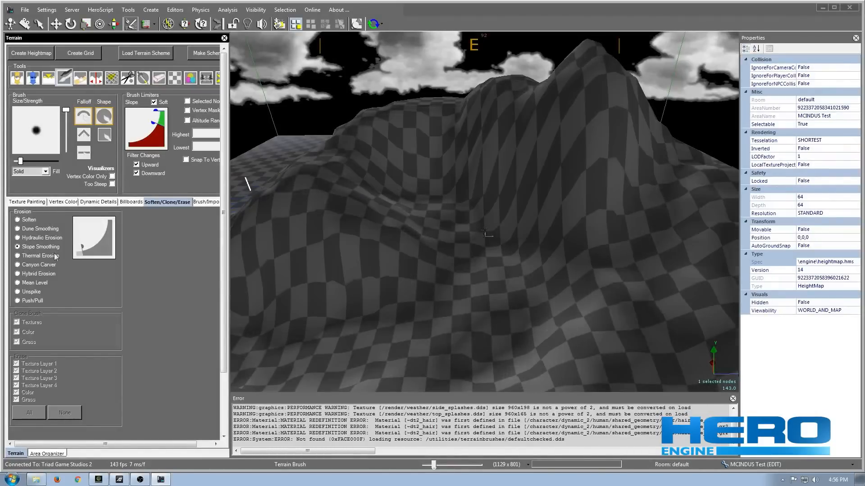
Step: Switch the erosion type from Slope Smoothing to Soften and brush across the steep mountain face and basin wall
left_click(16, 247)
left_click(17, 220)
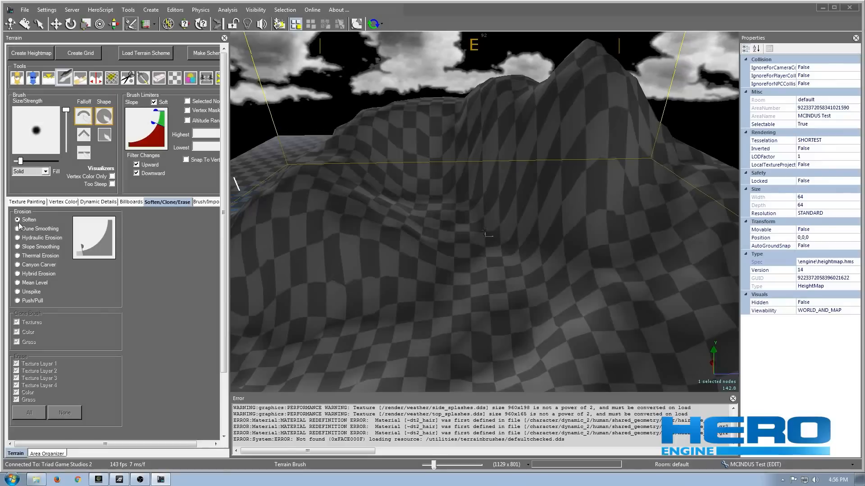
mouse_move(479, 175)
left_mouse_down()
mouse_move(504, 180)
mouse_move(456, 180)
mouse_move(410, 158)
mouse_move(318, 193)
mouse_move(383, 248)
mouse_move(531, 232)
mouse_move(599, 242)
mouse_move(655, 215)
mouse_move(594, 179)
mouse_move(313, 166)
mouse_move(402, 191)
mouse_move(460, 223)
mouse_move(189, 265)
left_mouse_up()
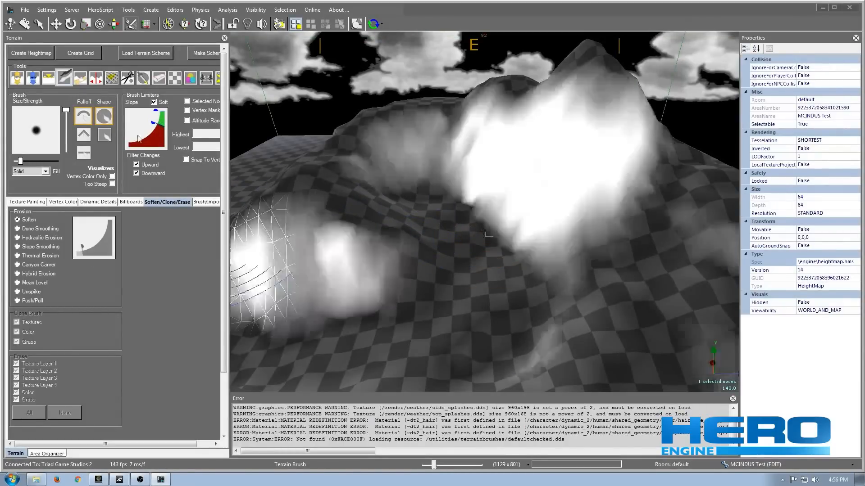
Step: Limit the brush to the gentlest slopes and lower the terrain around the mountain using a Perlin Noise brush fill
left_click_drag(153, 123, 102, 147)
left_click(158, 111)
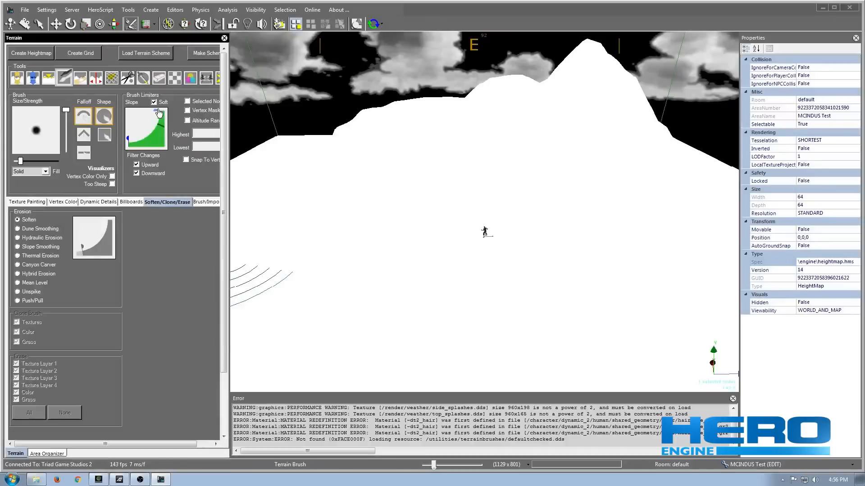
left_click_drag(155, 111, 143, 146)
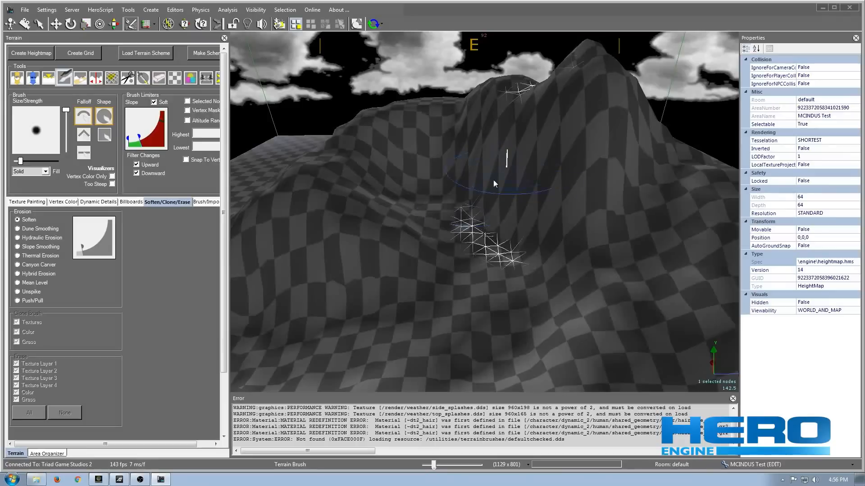
left_click(45, 171)
left_click(42, 186)
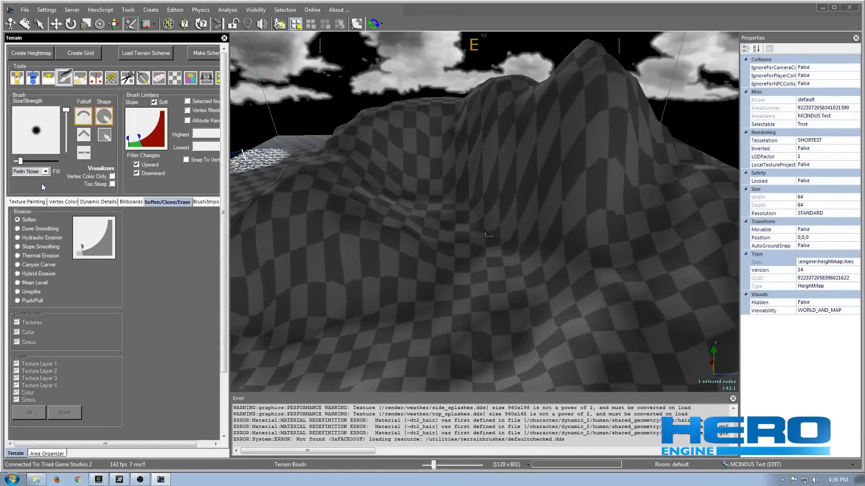
left_click(33, 78)
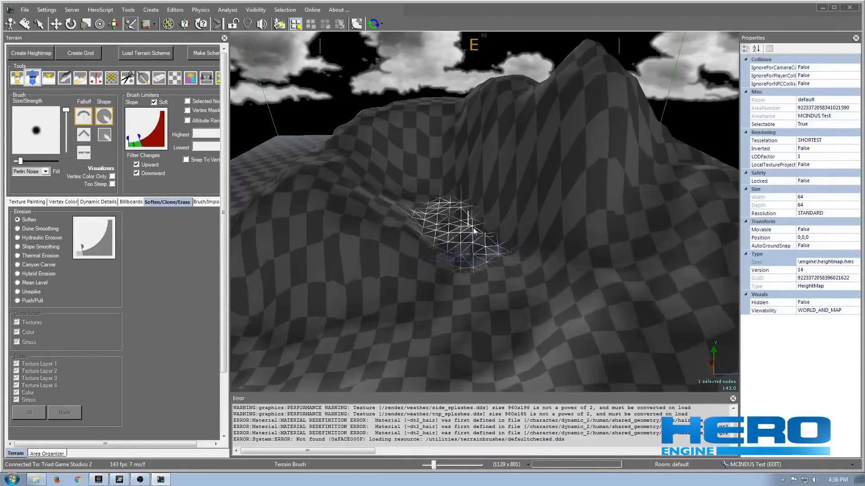
mouse_move(428, 199)
left_mouse_down()
mouse_move(408, 210)
mouse_move(526, 252)
mouse_move(432, 311)
mouse_move(531, 253)
mouse_move(721, 194)
mouse_move(721, 245)
mouse_move(685, 274)
mouse_move(543, 217)
mouse_move(377, 210)
mouse_move(336, 187)
mouse_move(390, 190)
mouse_move(505, 169)
mouse_move(504, 187)
mouse_move(557, 206)
mouse_move(607, 240)
mouse_move(627, 270)
mouse_move(518, 315)
mouse_move(486, 262)
mouse_move(386, 208)
mouse_move(295, 246)
mouse_move(438, 274)
mouse_move(549, 310)
mouse_move(734, 288)
mouse_move(724, 299)
mouse_move(392, 211)
mouse_move(561, 245)
mouse_move(687, 205)
mouse_move(671, 207)
left_mouse_up()
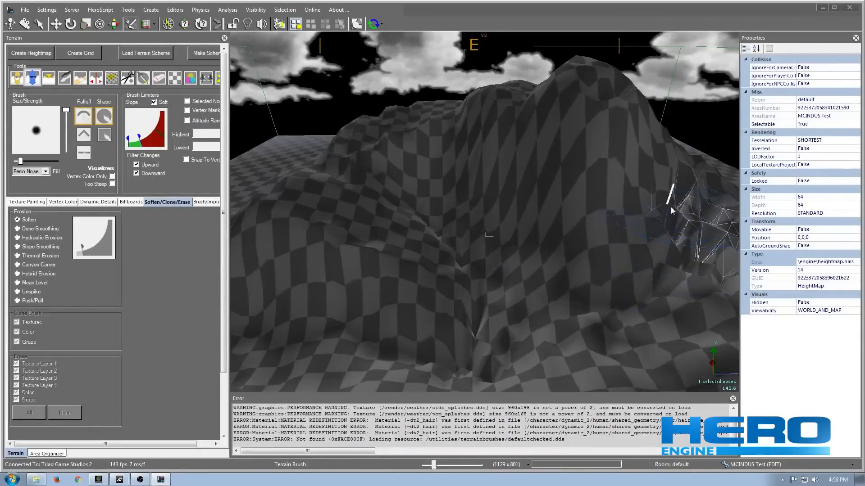
right_click_drag(681, 247, 687, 248)
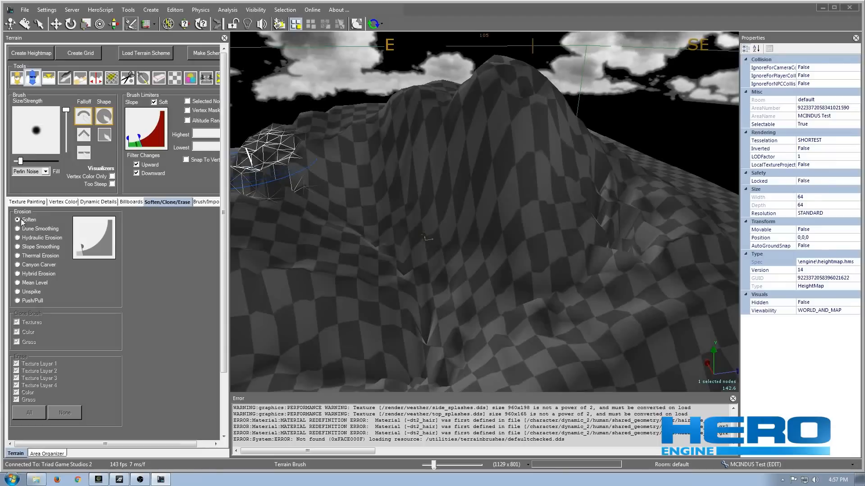
Step: Widen the slope limiter with Soft turned off, try Soften erosion around the mountain's base, and undo the strokes
left_click(65, 78)
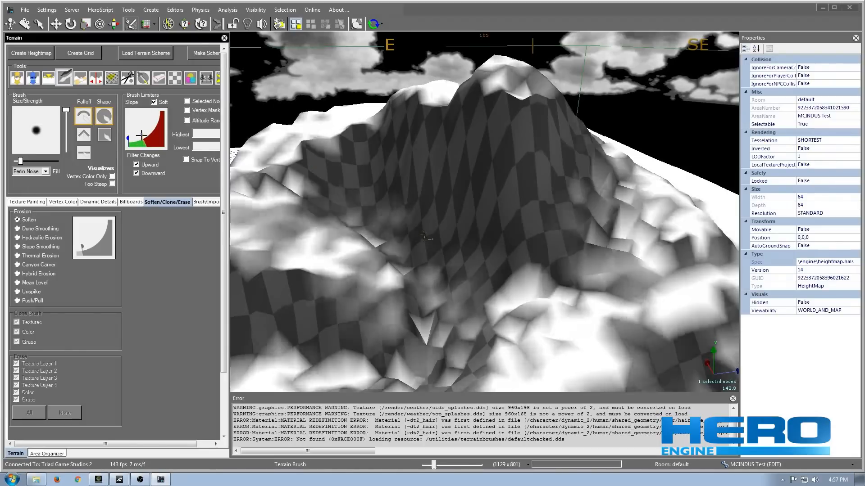
mouse_move(137, 139)
left_mouse_down()
mouse_move(155, 110)
mouse_move(150, 130)
left_mouse_up()
left_click(154, 103)
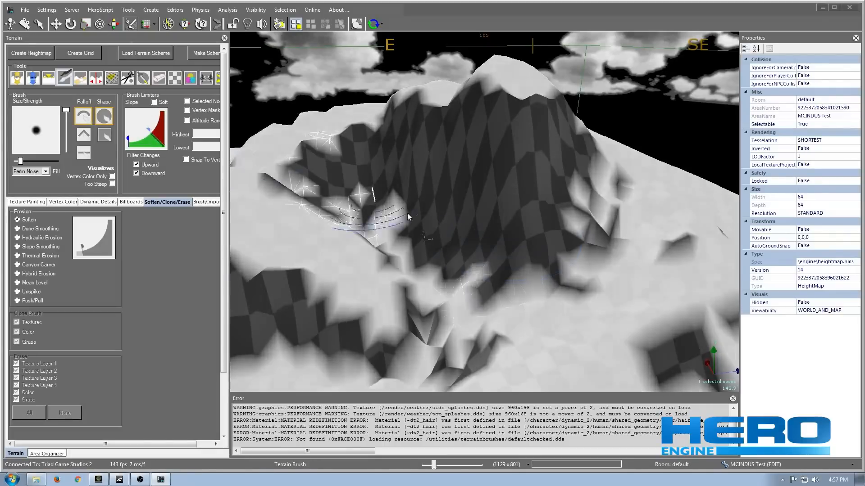
mouse_move(583, 222)
left_mouse_down()
mouse_move(545, 266)
mouse_move(565, 274)
mouse_move(640, 232)
mouse_move(372, 198)
mouse_move(304, 205)
mouse_move(357, 182)
mouse_move(336, 218)
mouse_move(504, 248)
mouse_move(589, 280)
mouse_move(544, 244)
mouse_move(512, 241)
left_mouse_up()
key("ctrl+z")
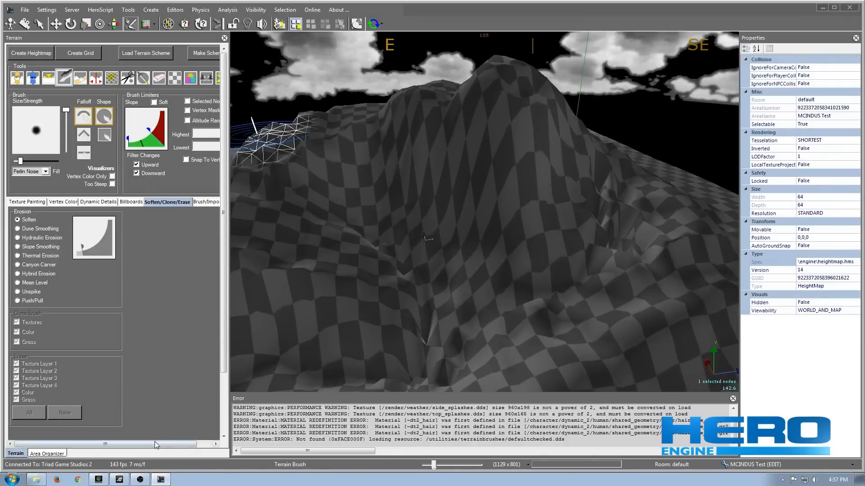
Step: Try the Altitude Range limiter, turn it off again, and restrict the brush to the selected node
left_click_drag(155, 444, 170, 445)
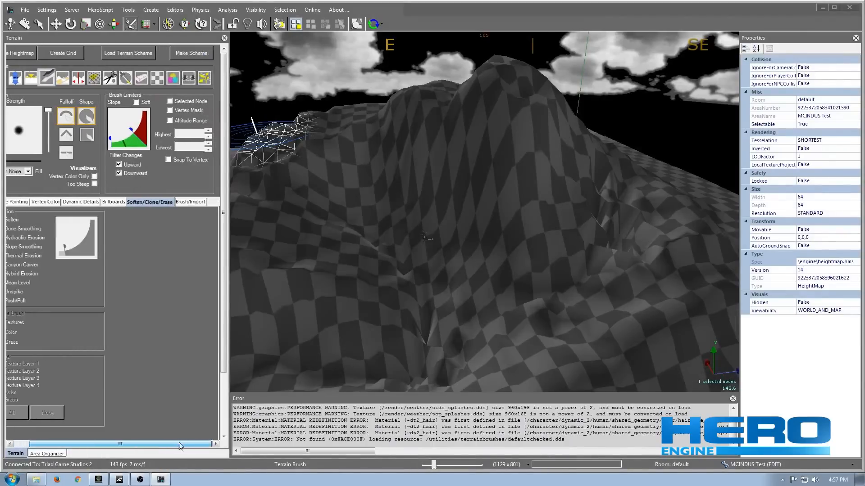
left_click(188, 122)
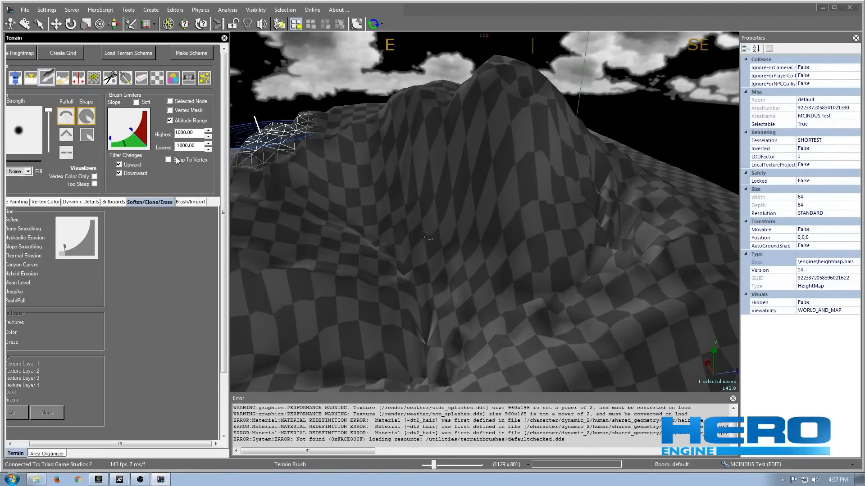
left_click(171, 120)
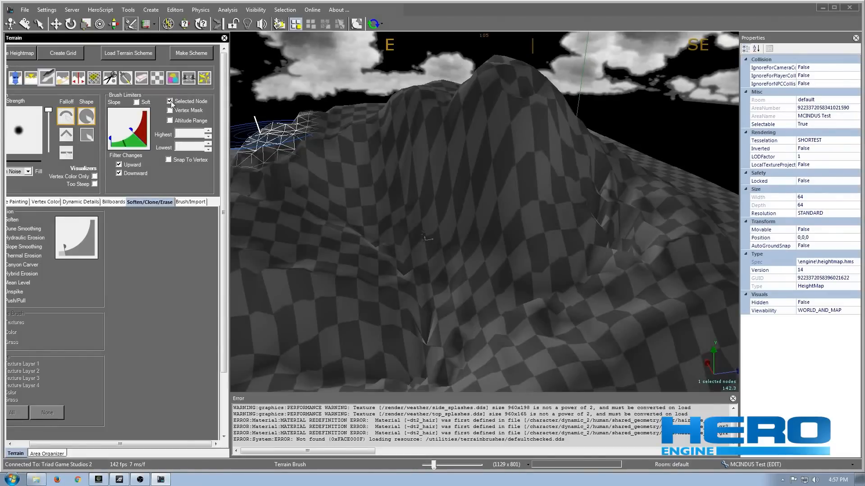
right_click_drag(552, 218, 476, 207)
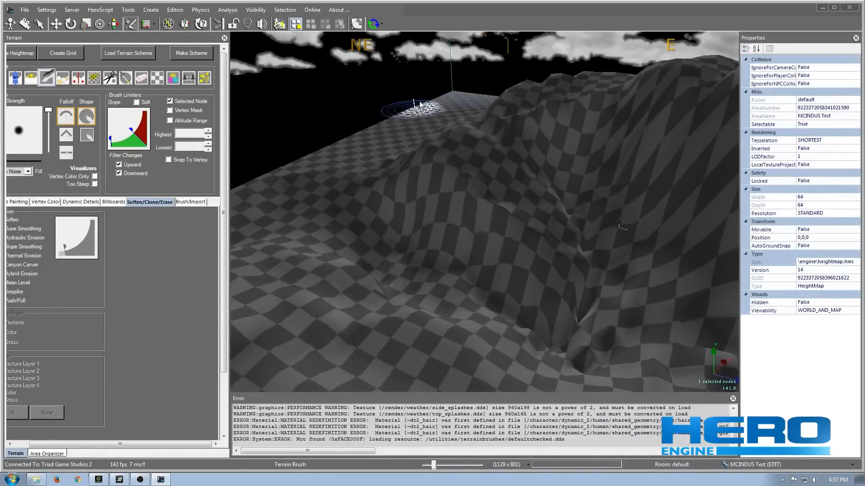
Step: Try the Upward change filter and readjust the upper slope limit of the brush limiter
mouse_move(132, 115)
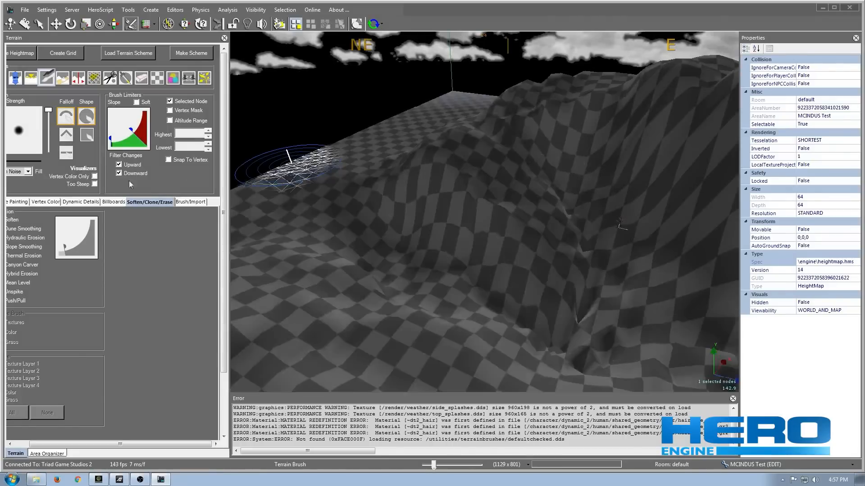
left_click(119, 165)
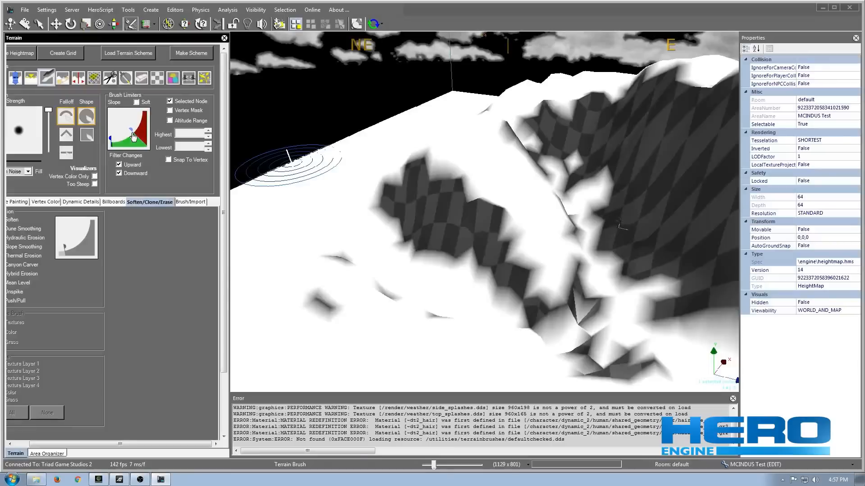
left_click_drag(132, 133, 144, 113)
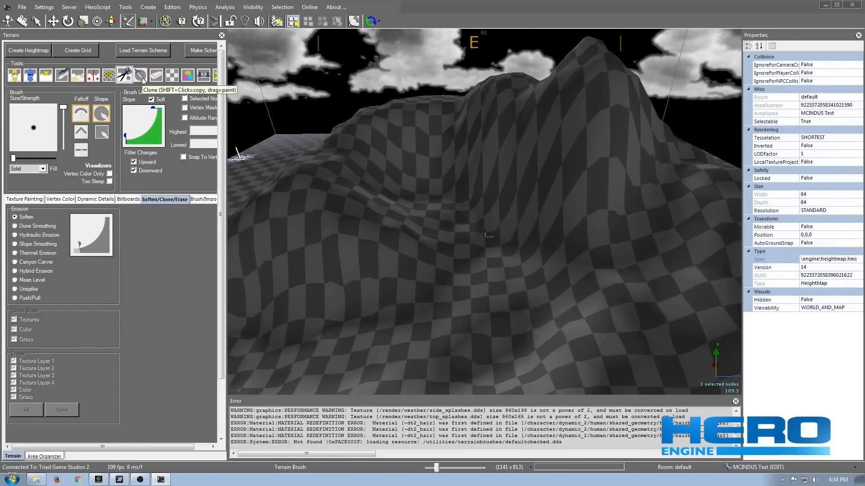
Step: Activate the Clone brush for the terrain
left_click(141, 77)
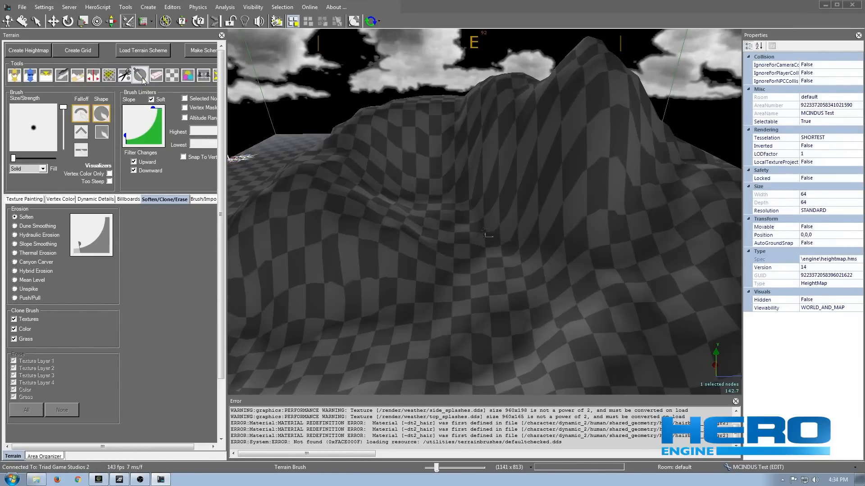